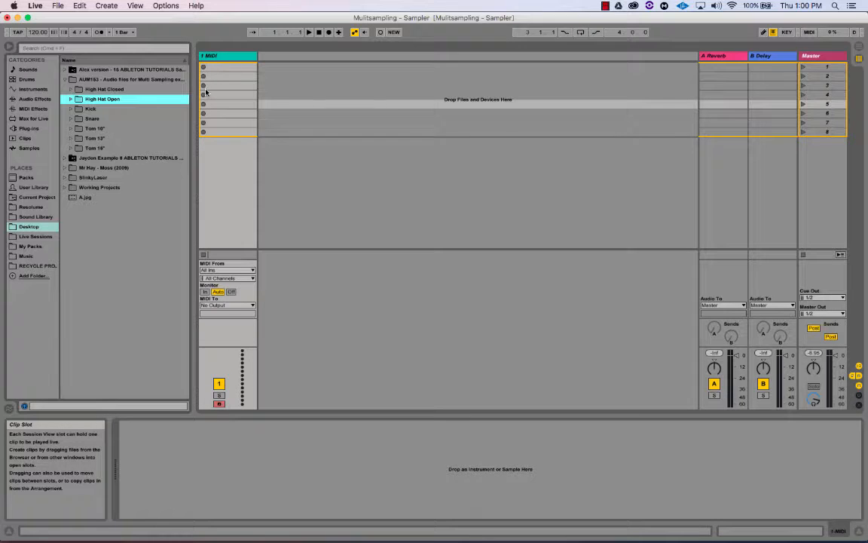
Expand the High Hat Closed folder to list HiHat Close St_06, St_12 and St_18
{"action": "left_click", "coordinate": [71, 90]}
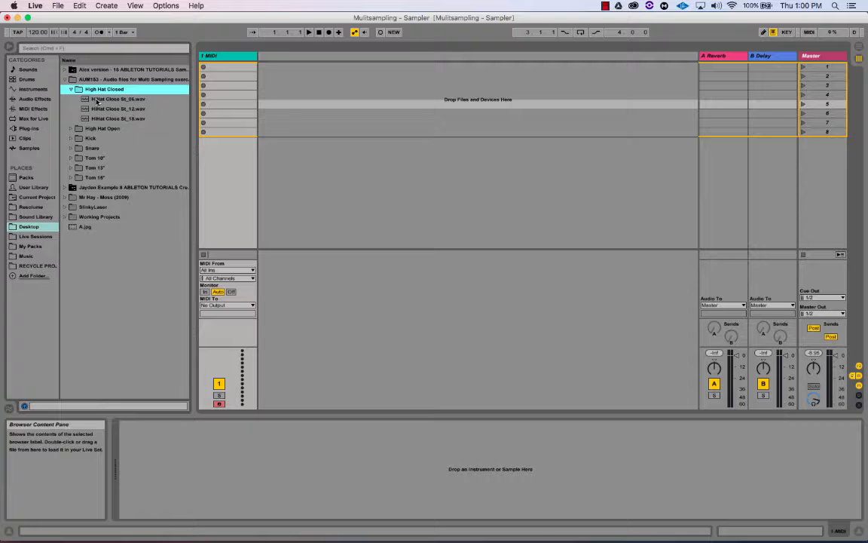
Audition the three closed hi-hat samples, then collapse the High Hat Closed folder
{"action": "left_click", "coordinate": [94, 99]}
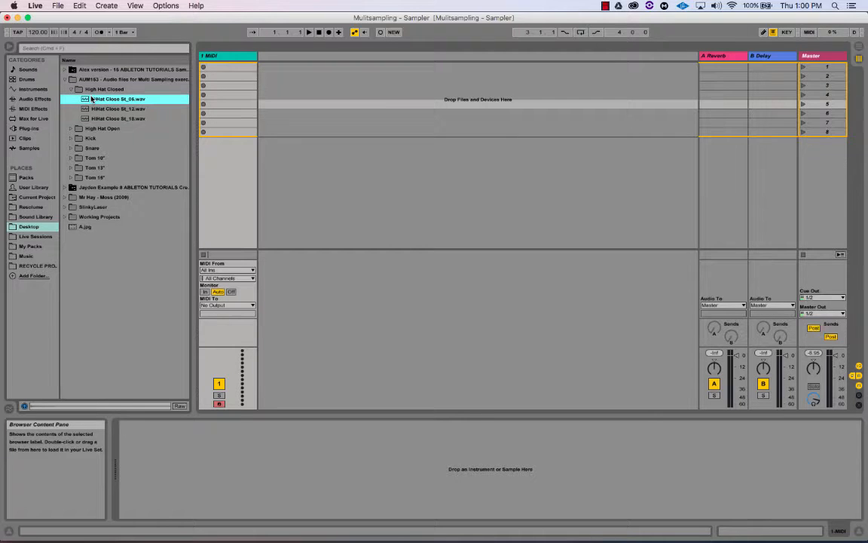
{"action": "key", "text": "Down"}
{"action": "key", "text": "Down"}
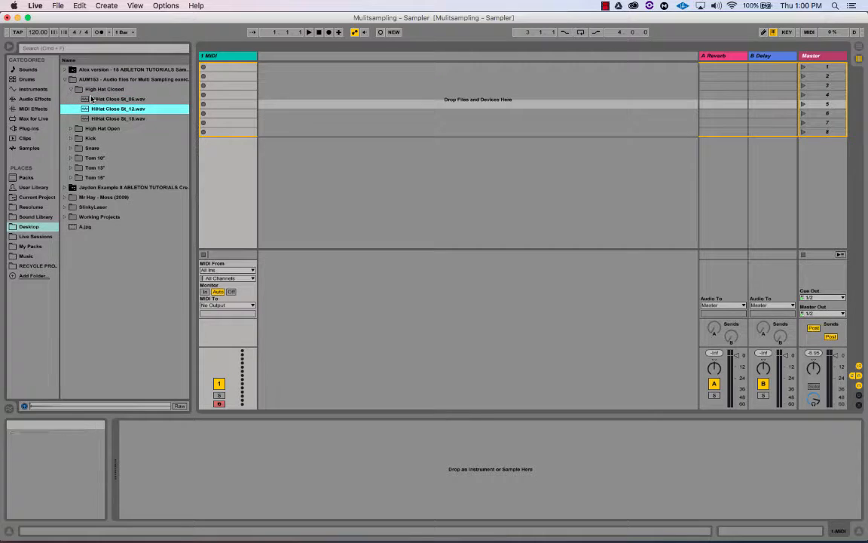
{"action": "key", "text": "Left"}
{"action": "key", "text": "Left"}
Expand the Kick folder, preview each kick sample, then collapse it
{"action": "key", "text": "Down"}
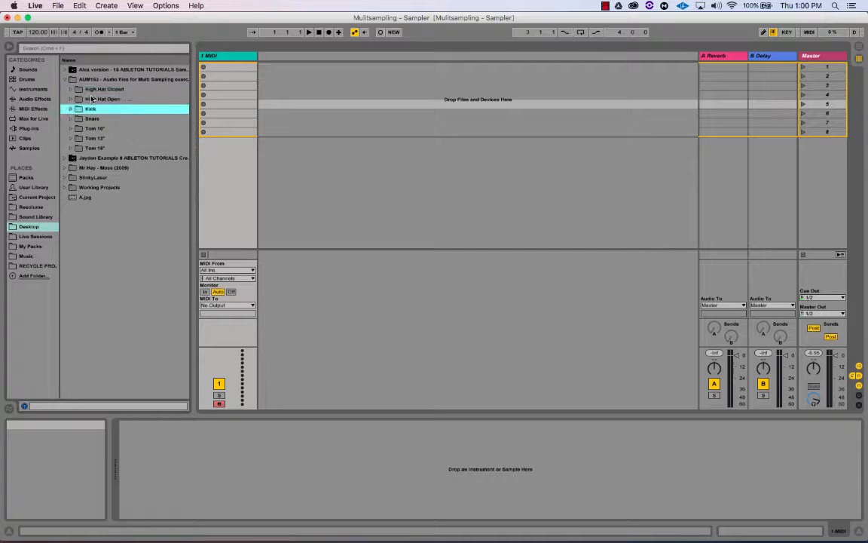
{"action": "key", "text": "Right"}
{"action": "key", "text": "Down"}
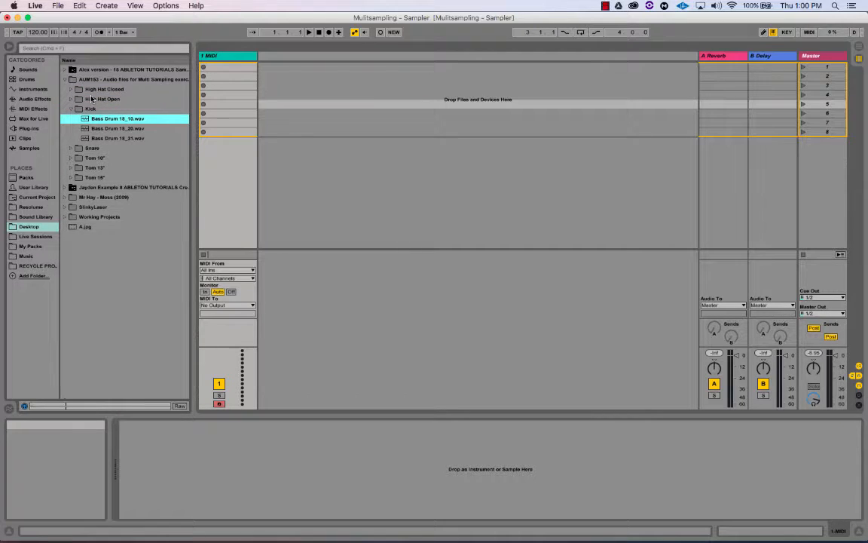
{"action": "key", "text": "Down"}
{"action": "key", "text": "Down"}
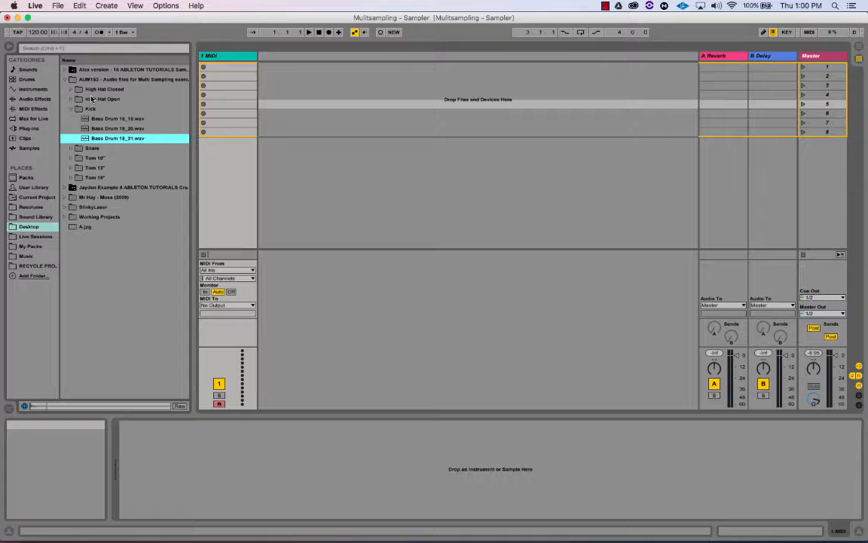
{"action": "key", "text": "Left"}
{"action": "key", "text": "Left"}
Expand the Snare folder, preview each snare sample, then collapse it
{"action": "key", "text": "Down"}
{"action": "key", "text": "Right"}
{"action": "key", "text": "Down"}
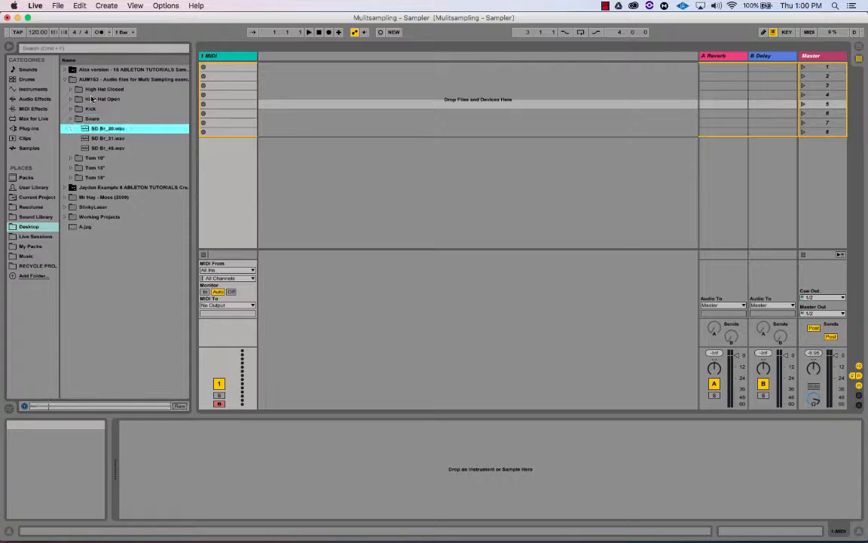
{"action": "key", "text": "Down"}
{"action": "key", "text": "Down"}
{"action": "key", "text": "Left"}
{"action": "key", "text": "Left"}
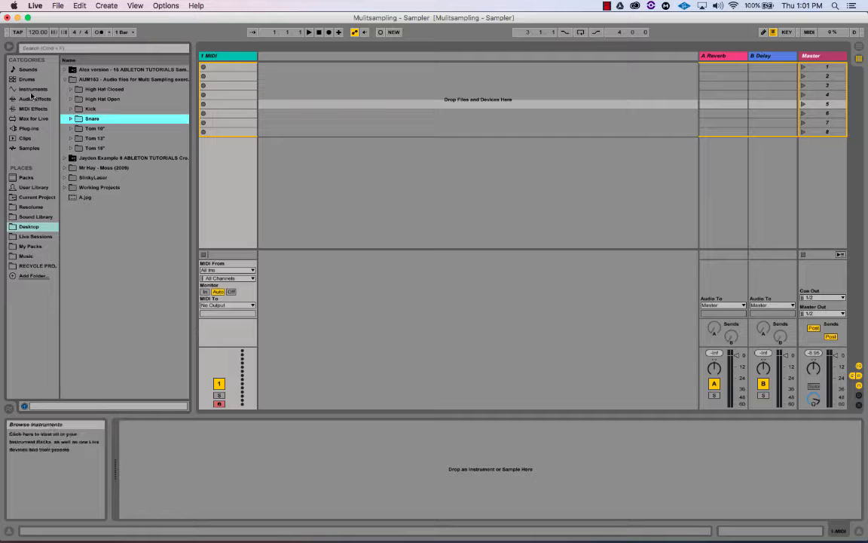
Load Sampler from Instruments onto the 1 MIDI track and show its Filter/Global settings
{"action": "left_click", "coordinate": [32, 89]}
{"action": "left_click", "coordinate": [74, 148]}
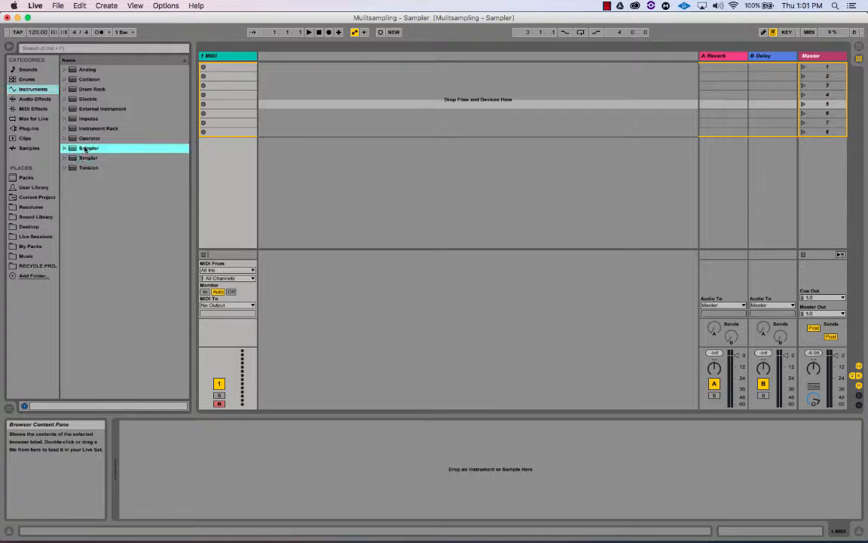
{"action": "left_click_drag", "start_coordinate": [72, 149], "coordinate": [211, 58]}
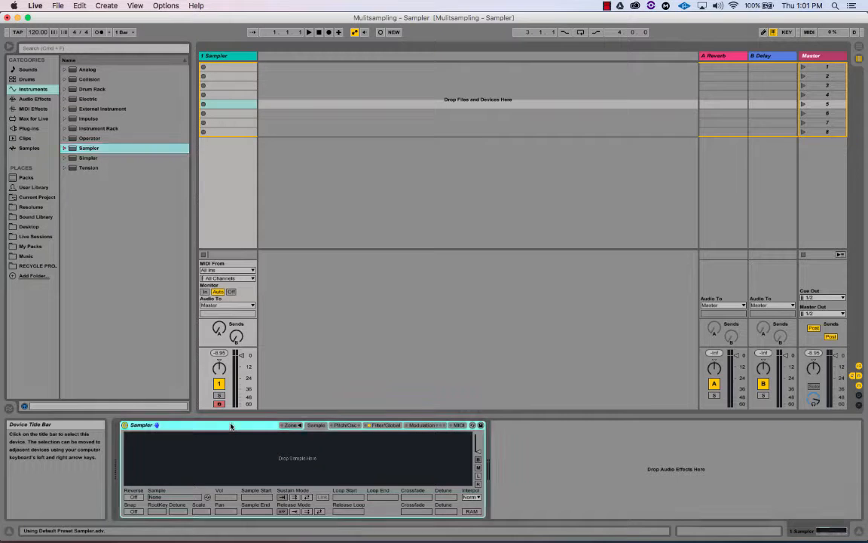
{"action": "left_click", "coordinate": [288, 470]}
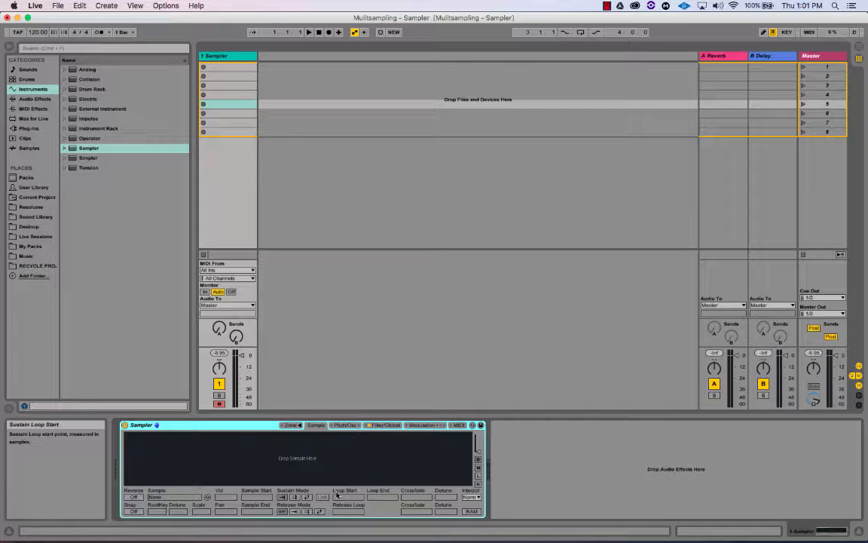
{"action": "left_click", "coordinate": [386, 425]}
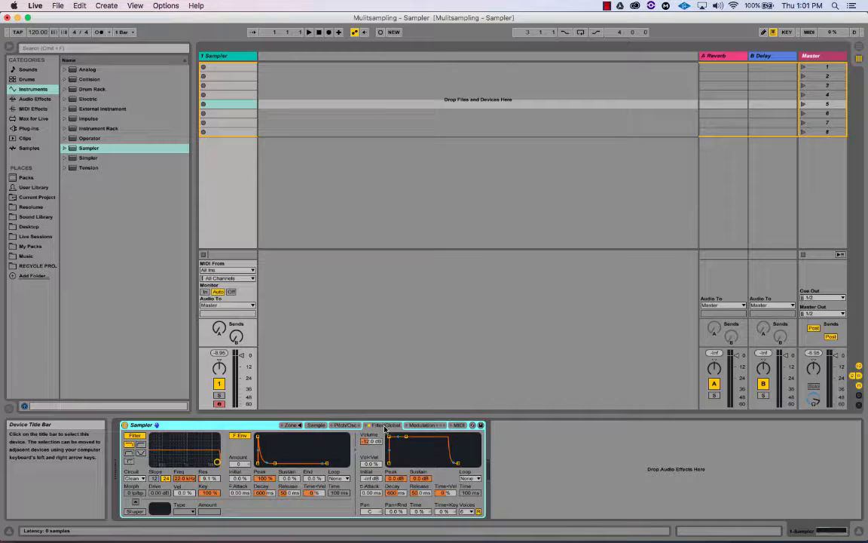
Toggle between Sampler's Zone editor and Sample tab, leaving the key-zone editor showing
{"action": "left_click", "coordinate": [291, 425]}
{"action": "left_click", "coordinate": [322, 426]}
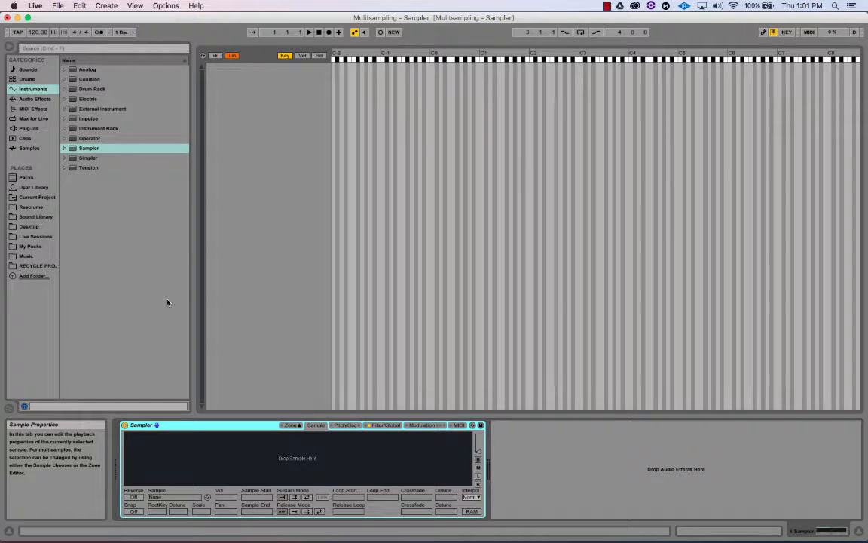
{"action": "left_click", "coordinate": [293, 426]}
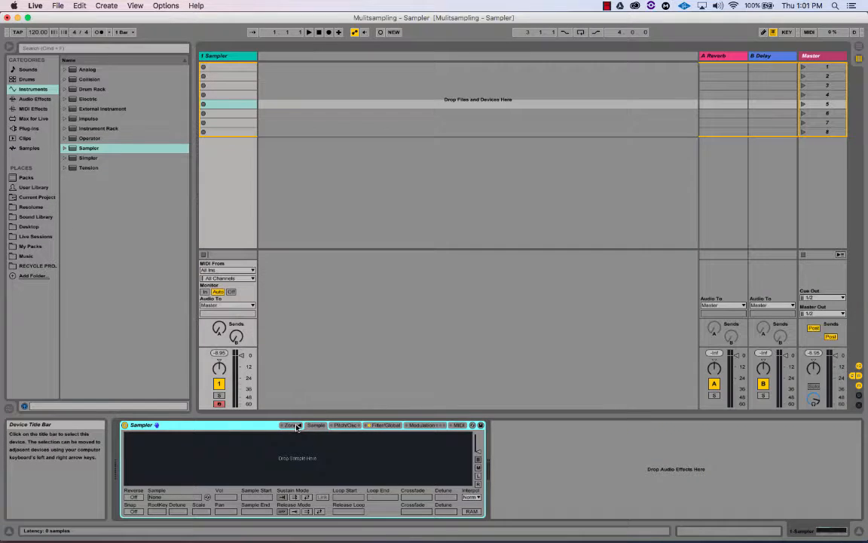
{"action": "left_click", "coordinate": [294, 426]}
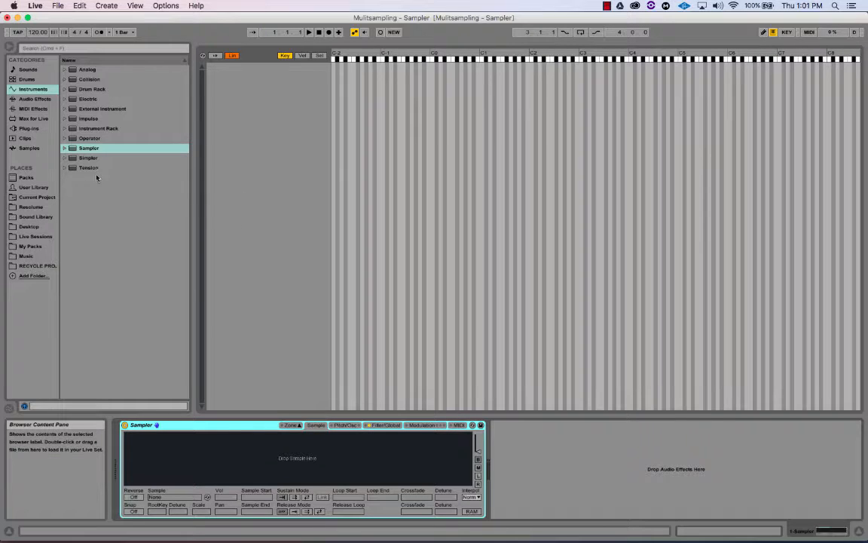
Load the three Bass Drum wavs from Desktop > AUM163 > Kick into Sampler as zones
{"action": "left_click", "coordinate": [34, 227]}
{"action": "left_click", "coordinate": [65, 80]}
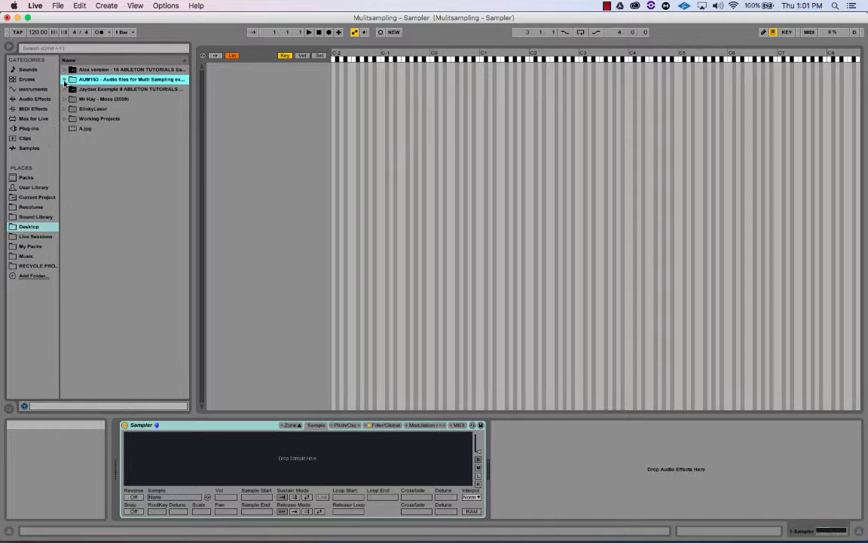
{"action": "left_click", "coordinate": [65, 81]}
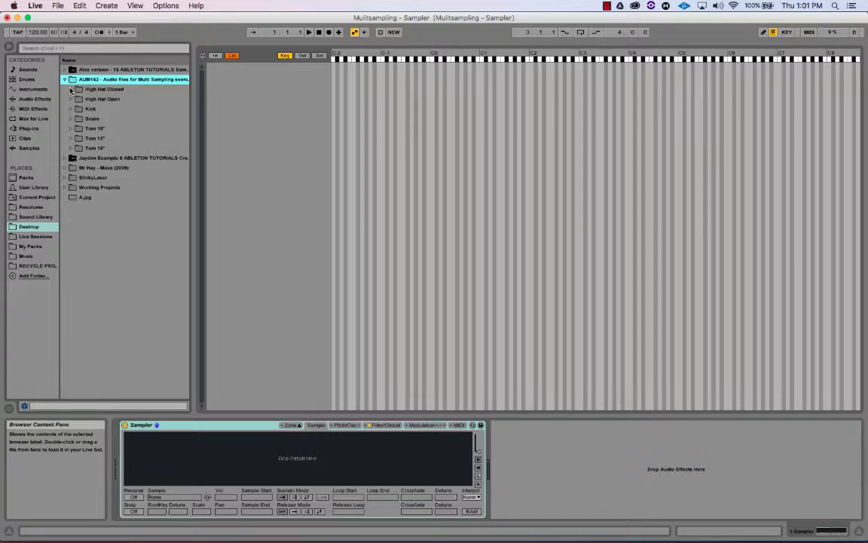
{"action": "left_click", "coordinate": [70, 110]}
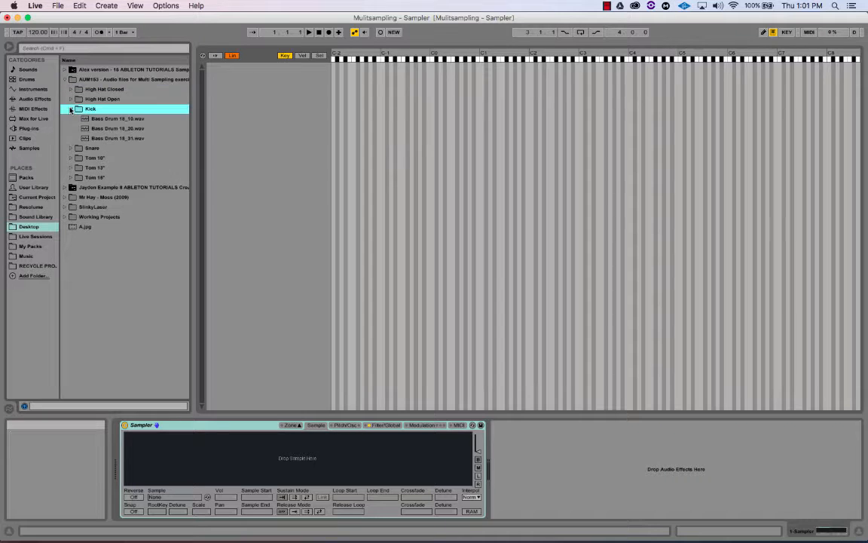
{"action": "left_click", "coordinate": [99, 119]}
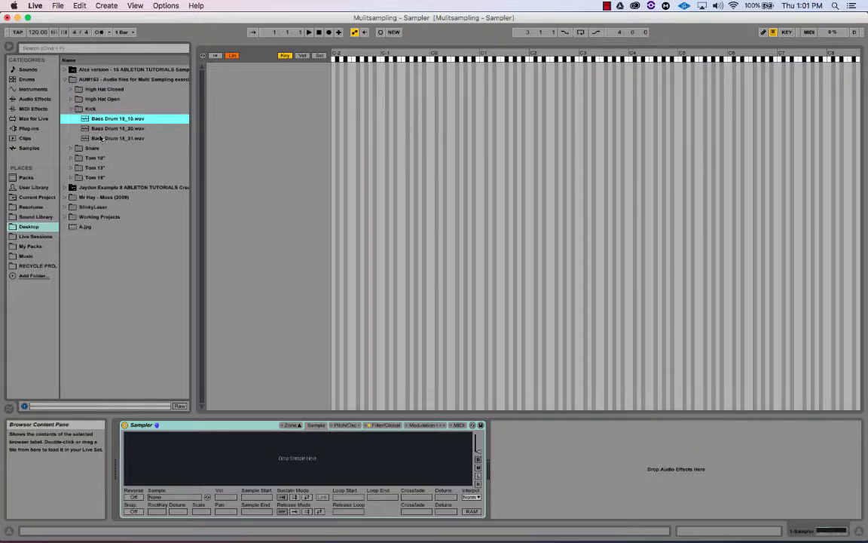
{"action": "left_click", "coordinate": [100, 138], "text": "shift"}
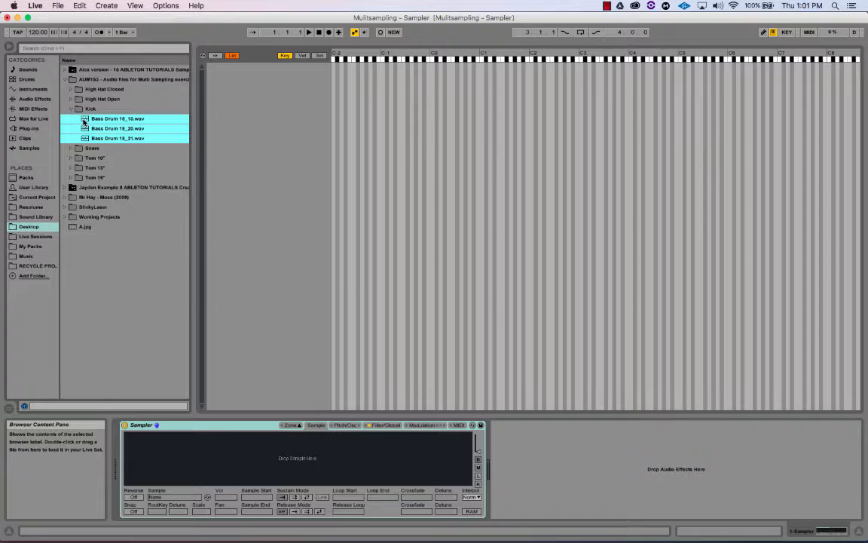
{"action": "left_click_drag", "start_coordinate": [84, 122], "coordinate": [256, 89]}
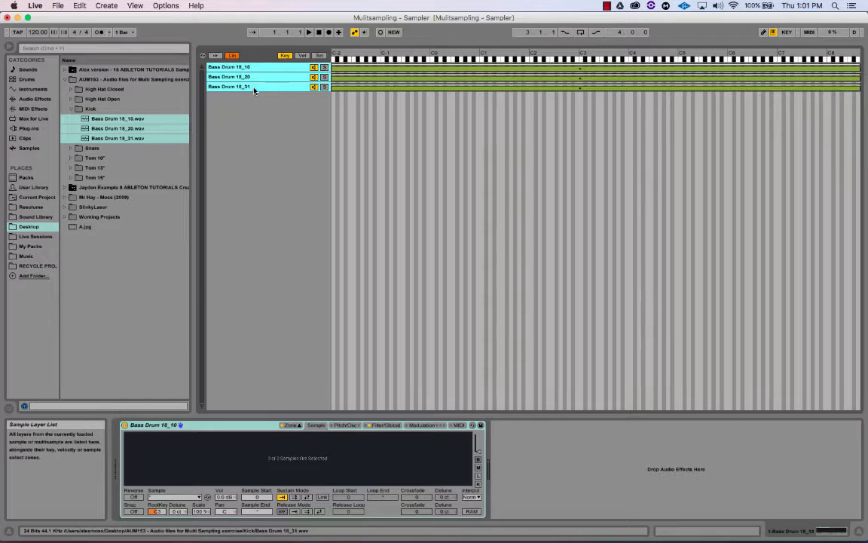
{"action": "left_click", "coordinate": [293, 426]}
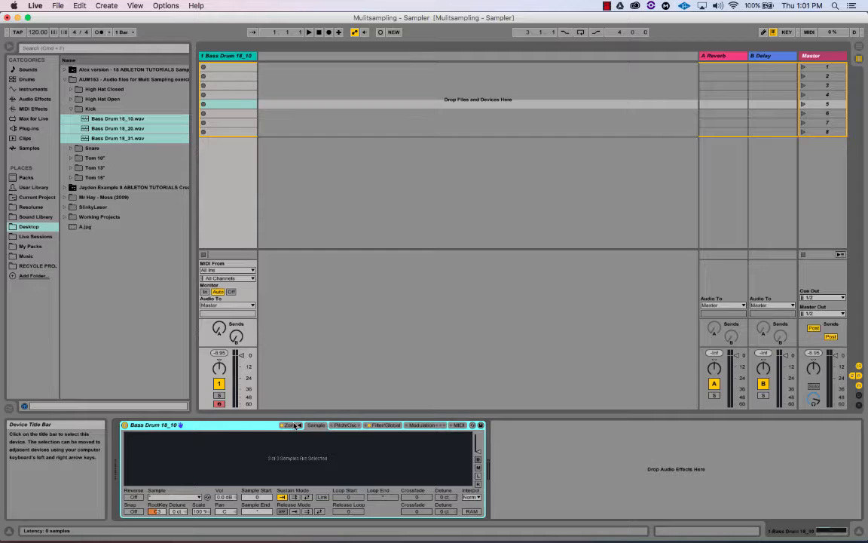
In the zone editor, move the three kick zones' start from C-2 to C1
{"action": "left_click", "coordinate": [293, 425]}
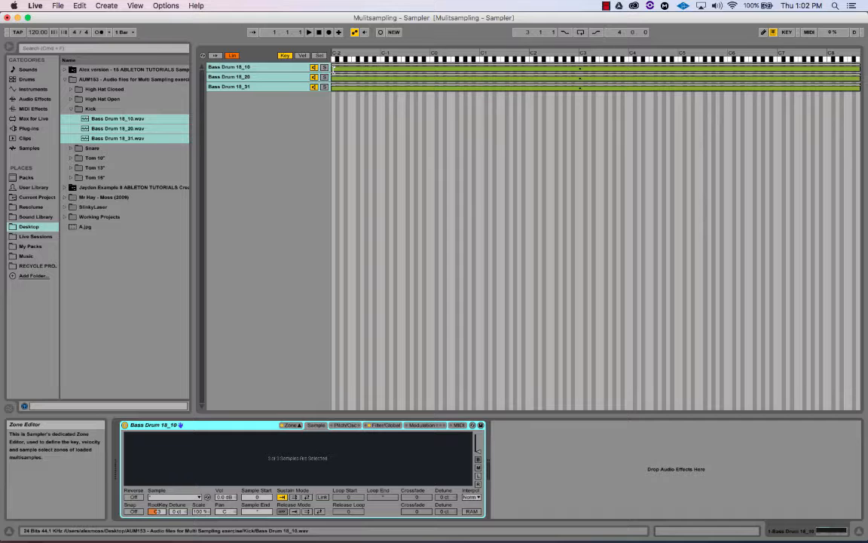
{"action": "left_click_drag", "start_coordinate": [334, 68], "coordinate": [481, 76]}
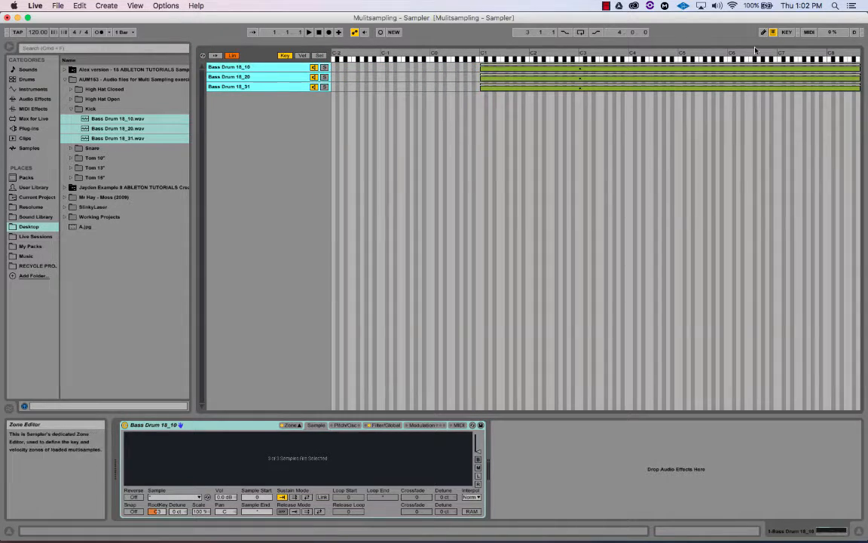
Narrow the kick zones to the single key C1 and lower their root key from C3
{"action": "left_click_drag", "start_coordinate": [772, 67], "coordinate": [483, 70]}
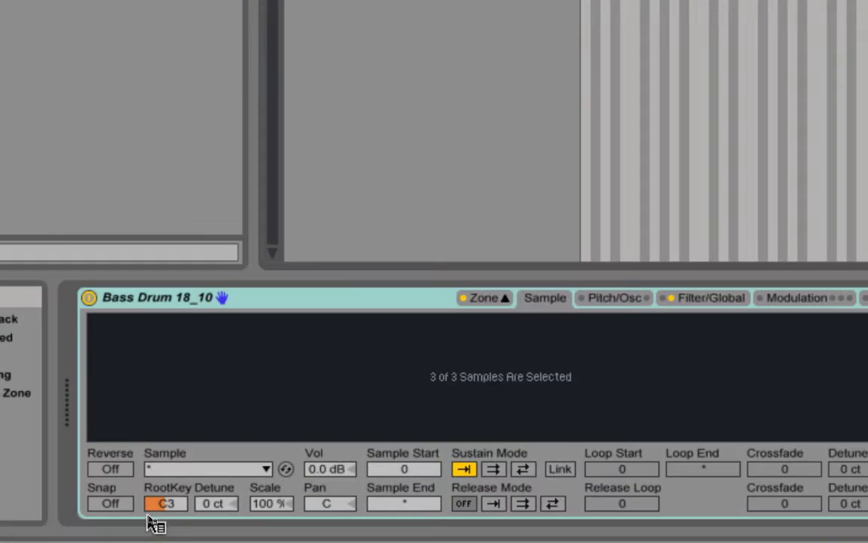
{"action": "left_click_drag", "start_coordinate": [165, 511], "coordinate": [166, 542]}
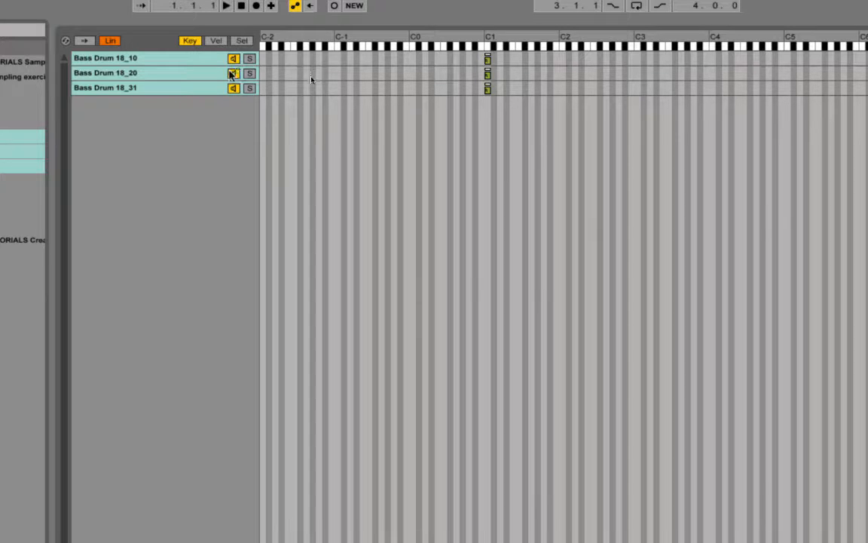
Switch Bass Drum 18_31 off, then turn the 18_20 and 18_31 layers back on
{"action": "left_click", "coordinate": [234, 88]}
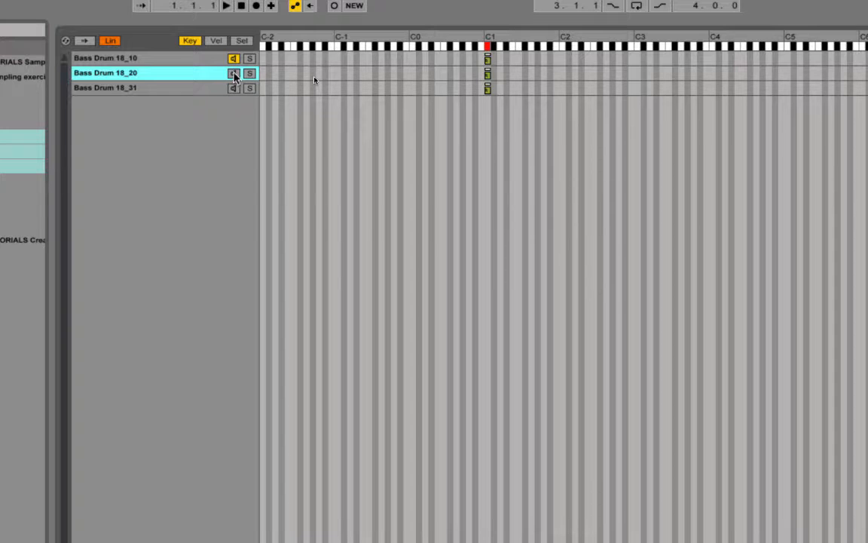
{"action": "left_click", "coordinate": [234, 76]}
{"action": "left_click", "coordinate": [233, 89]}
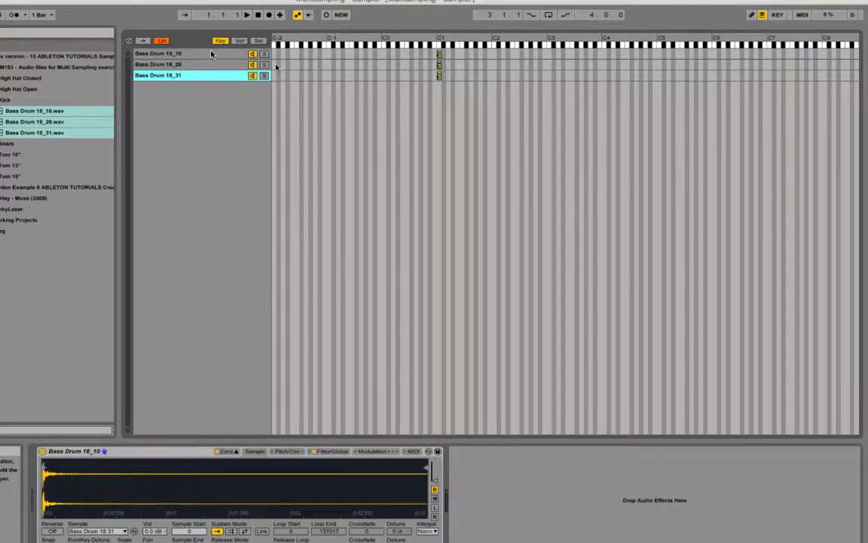
Preview the Bass Drum 18_10, 18_20 and 18_31 layers, then select all three
{"action": "left_click", "coordinate": [185, 53]}
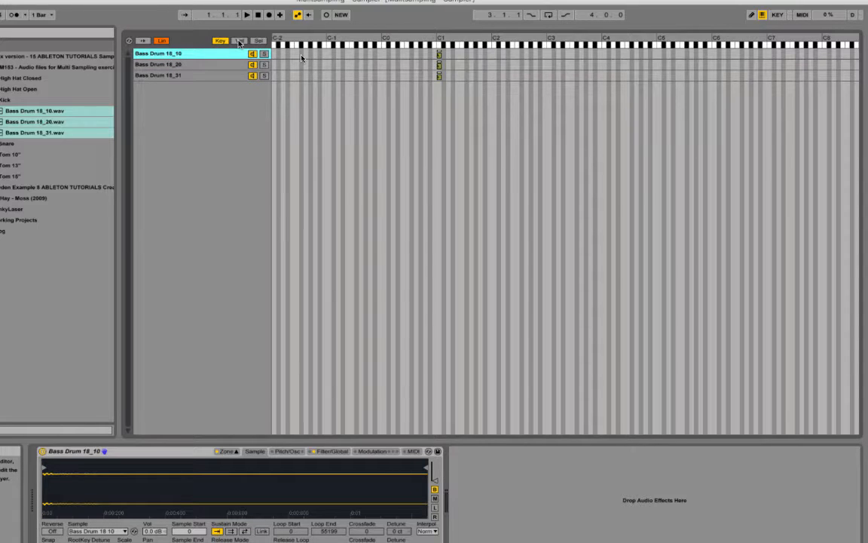
{"action": "left_click", "coordinate": [193, 66]}
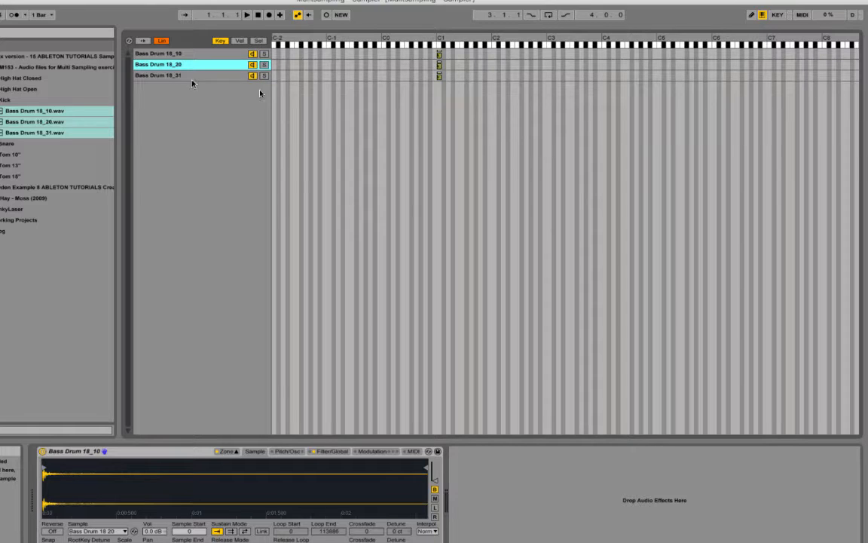
{"action": "left_click", "coordinate": [194, 76]}
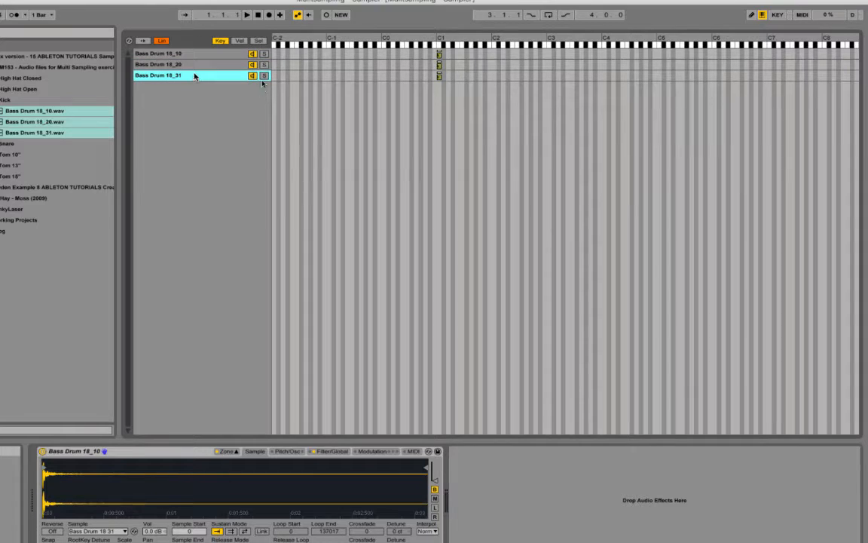
{"action": "left_click", "coordinate": [233, 56], "text": "shift"}
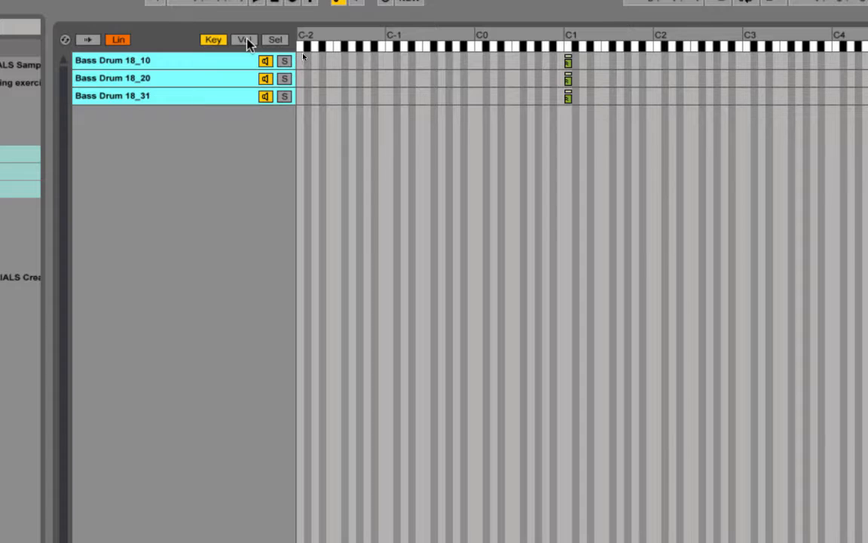
Switch the zone editor to Vel, showing each kick layer spanning velocities 1–127
{"action": "left_click", "coordinate": [239, 41]}
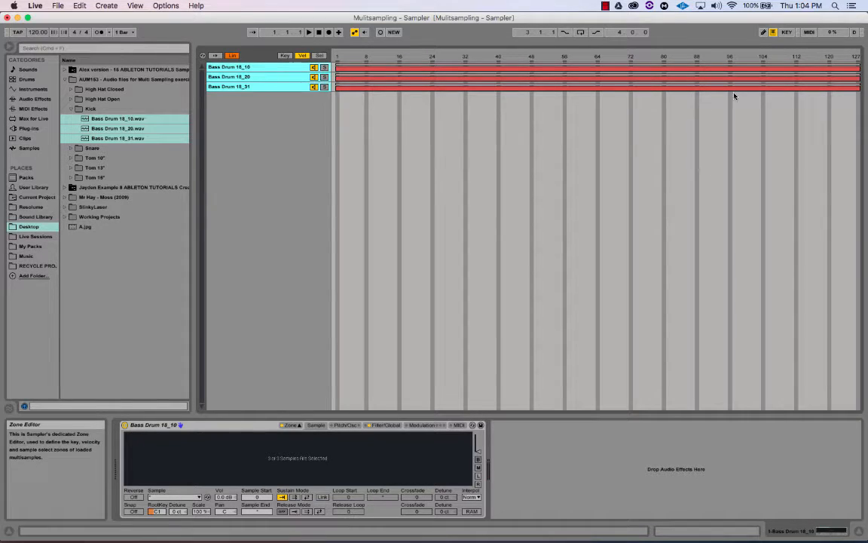
Limit Bass Drum 18_10 to low velocities, ending near 42
{"action": "left_click", "coordinate": [262, 68]}
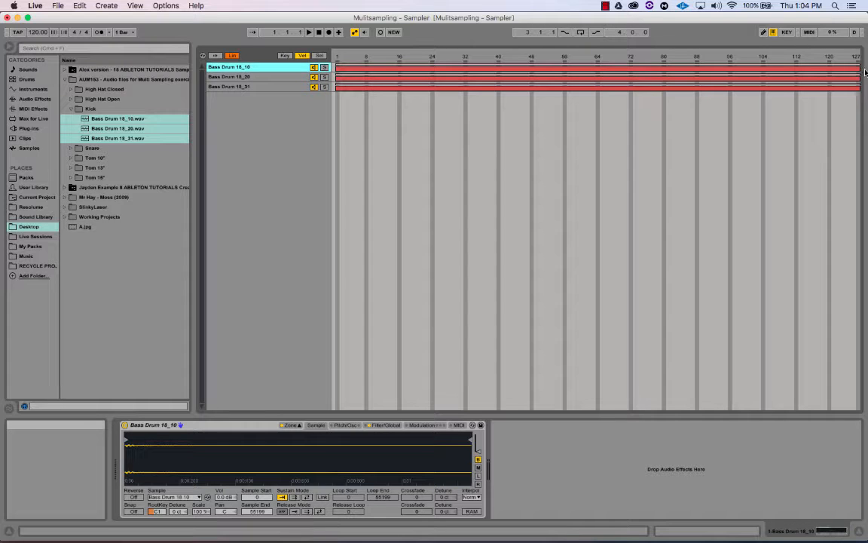
{"action": "left_click_drag", "start_coordinate": [861, 70], "coordinate": [503, 76]}
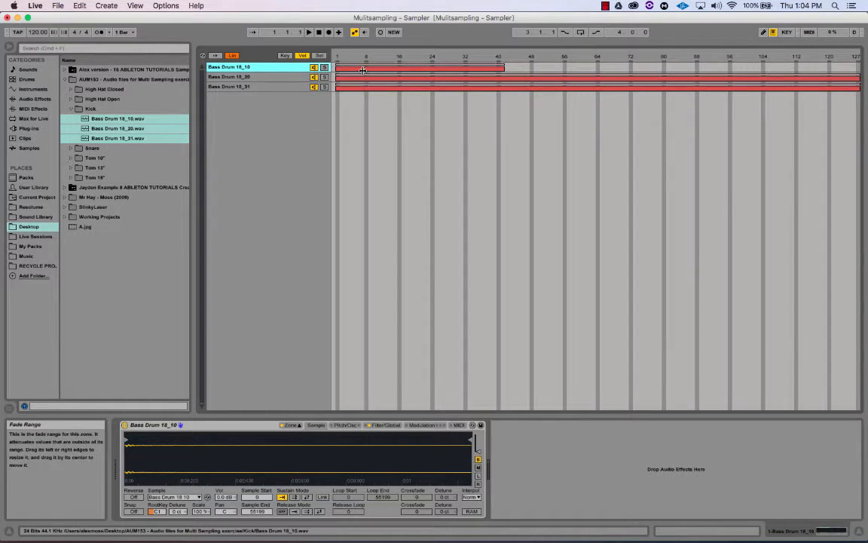
{"action": "left_click_drag", "start_coordinate": [335, 78], "coordinate": [505, 80]}
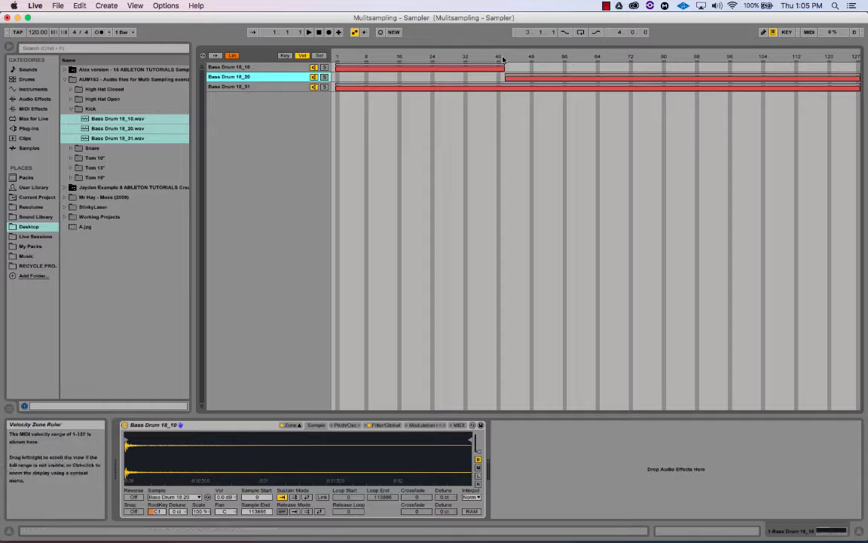
End the 18_20 velocity range around 88 and start 18_31 at about 88
{"action": "left_click", "coordinate": [273, 66]}
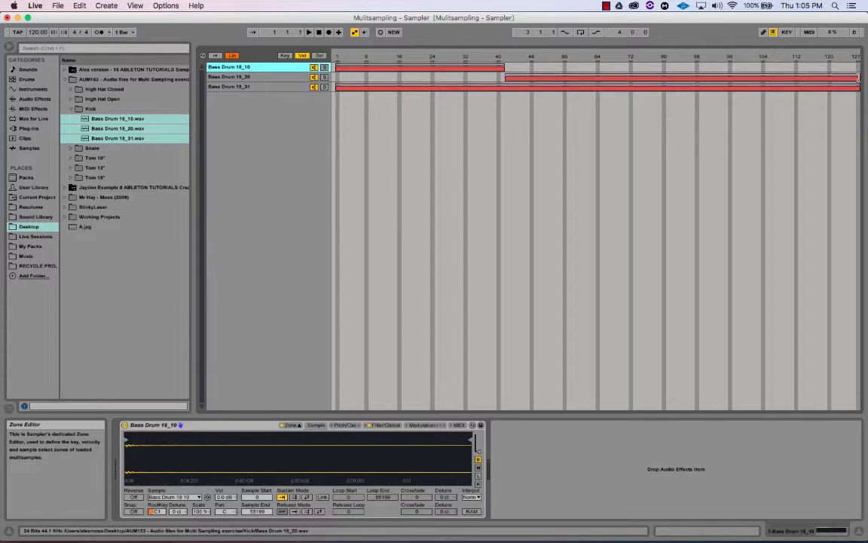
{"action": "left_click_drag", "start_coordinate": [859, 77], "coordinate": [697, 76]}
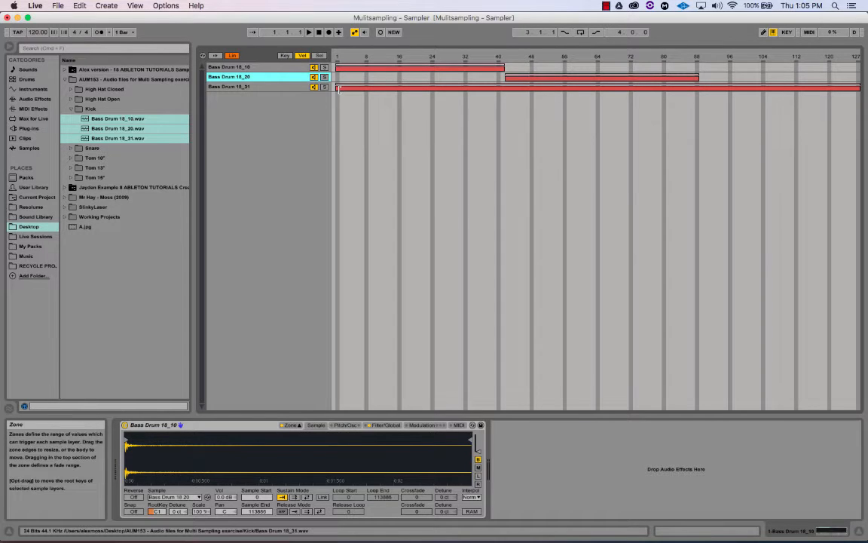
{"action": "left_click_drag", "start_coordinate": [336, 87], "coordinate": [701, 93]}
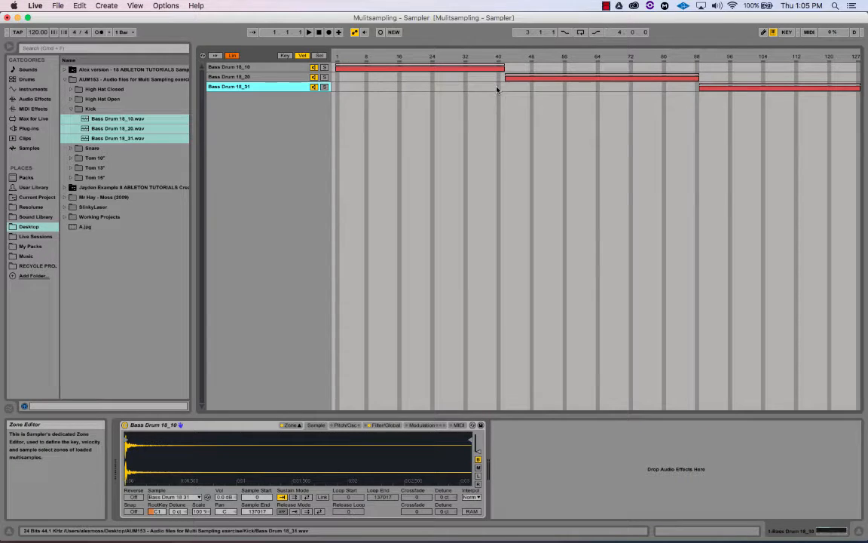
Try an 18_10/18_20 velocity overlap and crossfade, undo it, and preview 18_31
{"action": "left_click_drag", "start_coordinate": [505, 77], "coordinate": [487, 66]}
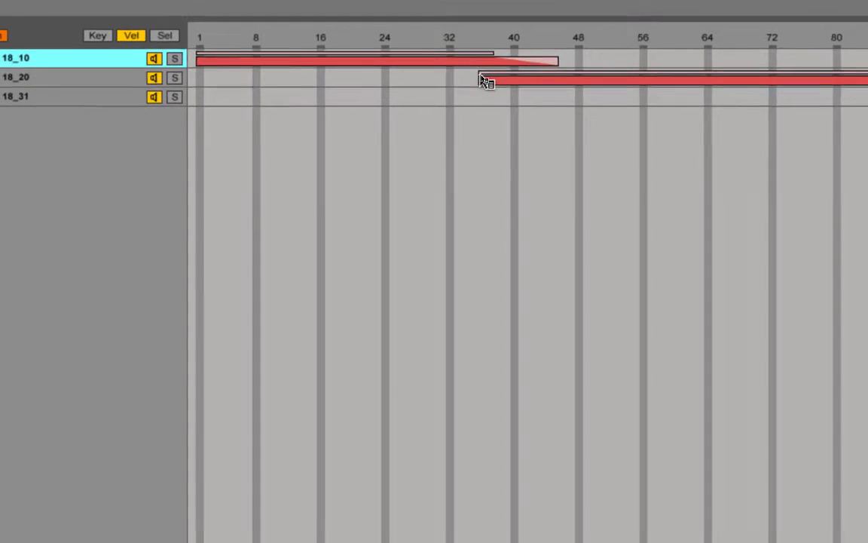
{"action": "left_click_drag", "start_coordinate": [483, 73], "coordinate": [517, 70]}
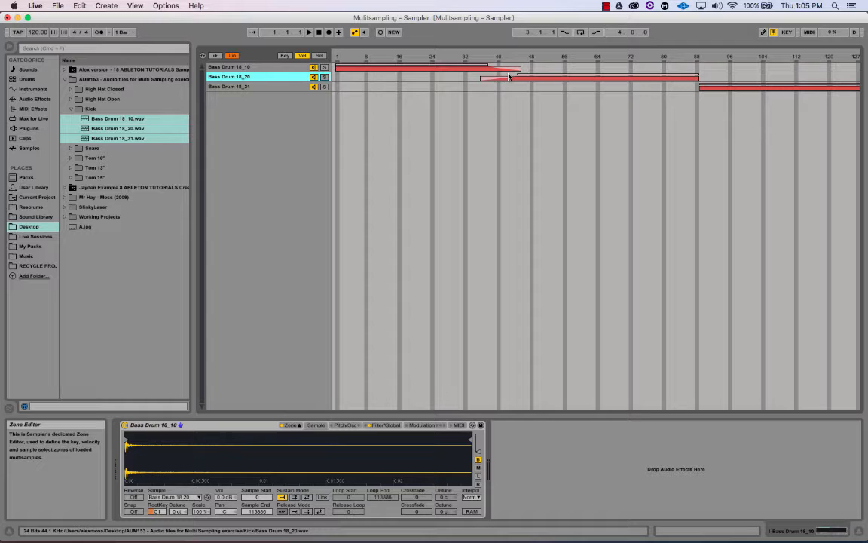
{"action": "key", "text": "super+z"}
{"action": "key", "text": "super+z"}
{"action": "key", "text": "super+z"}
{"action": "key", "text": "super+z"}
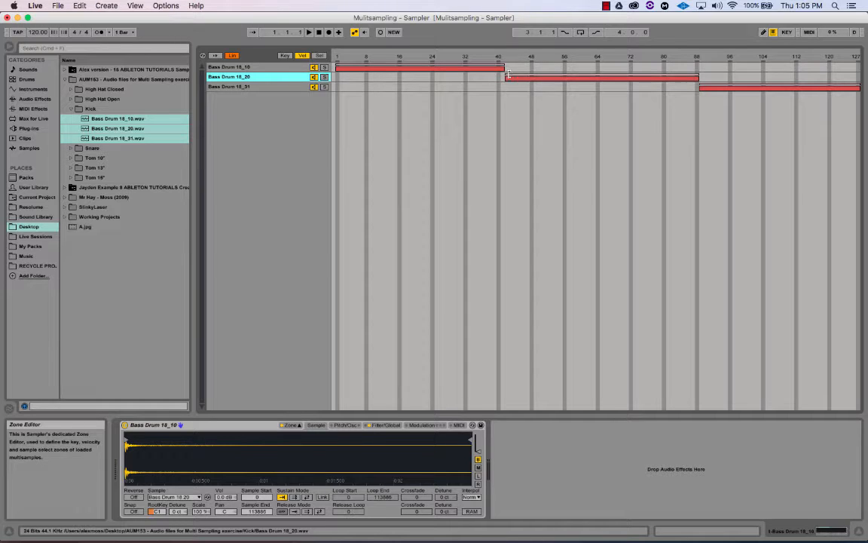
{"action": "left_click", "coordinate": [282, 87]}
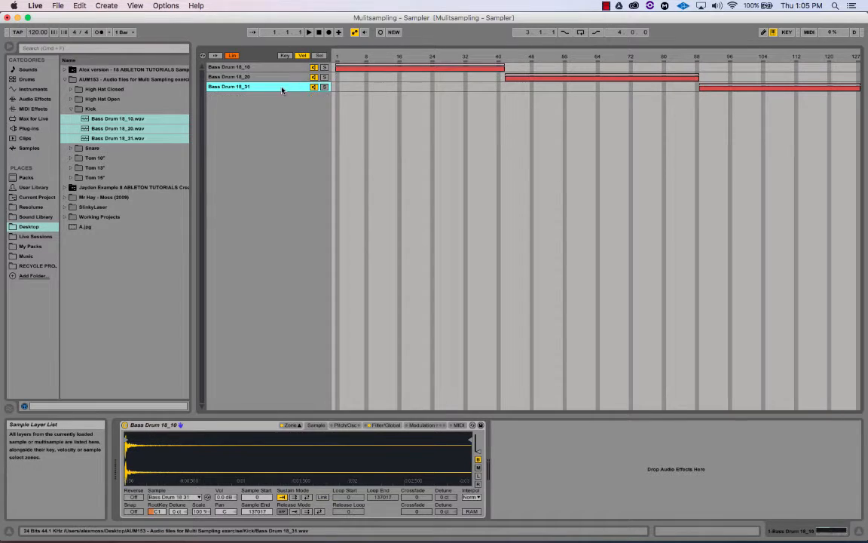
Audition the Bass Drum 18_10 and 18_31 kick layers, then collapse the Kick folder
{"action": "left_click", "coordinate": [280, 68]}
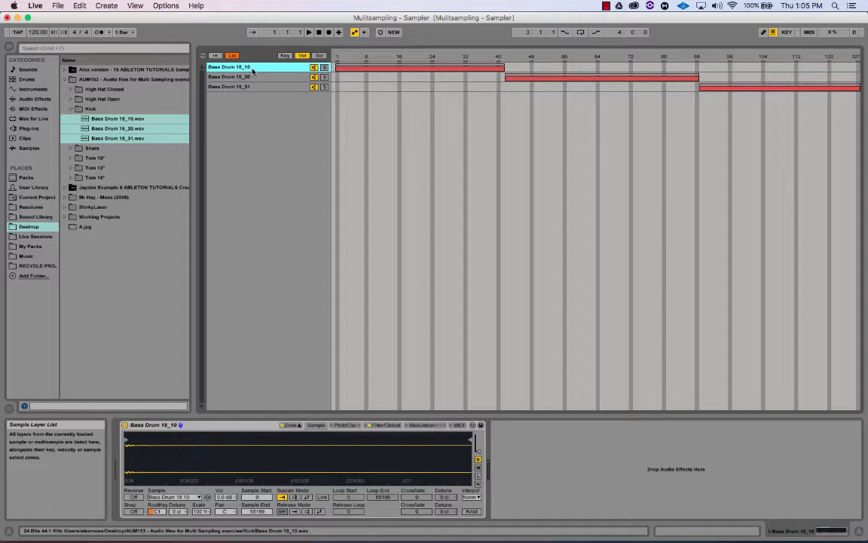
{"action": "left_click", "coordinate": [257, 88]}
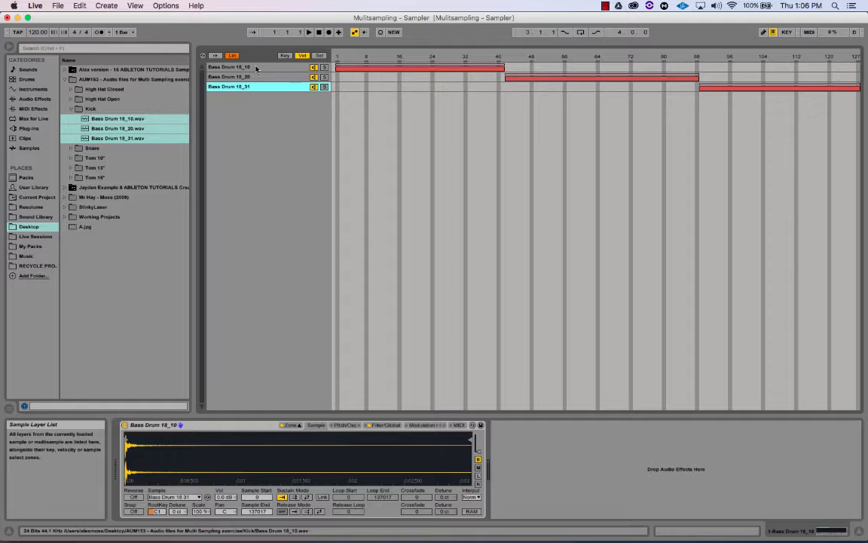
{"action": "left_click", "coordinate": [256, 67]}
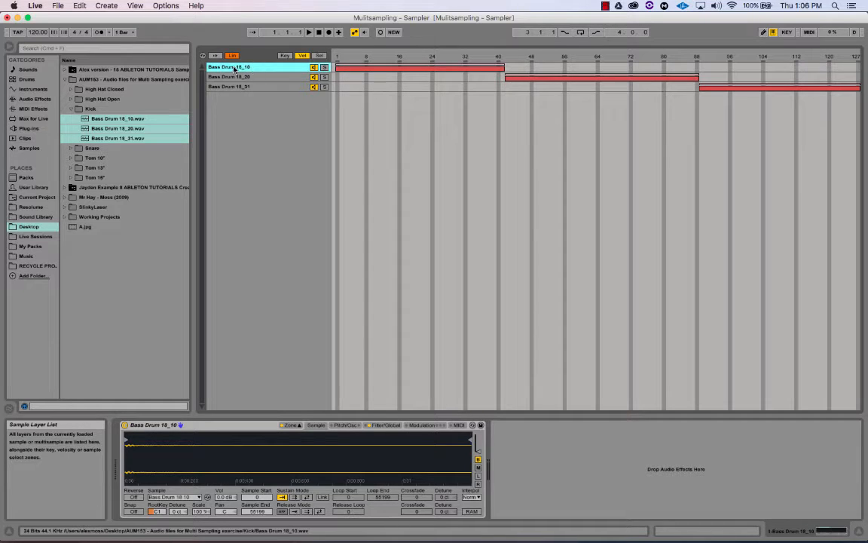
{"action": "left_click", "coordinate": [73, 109]}
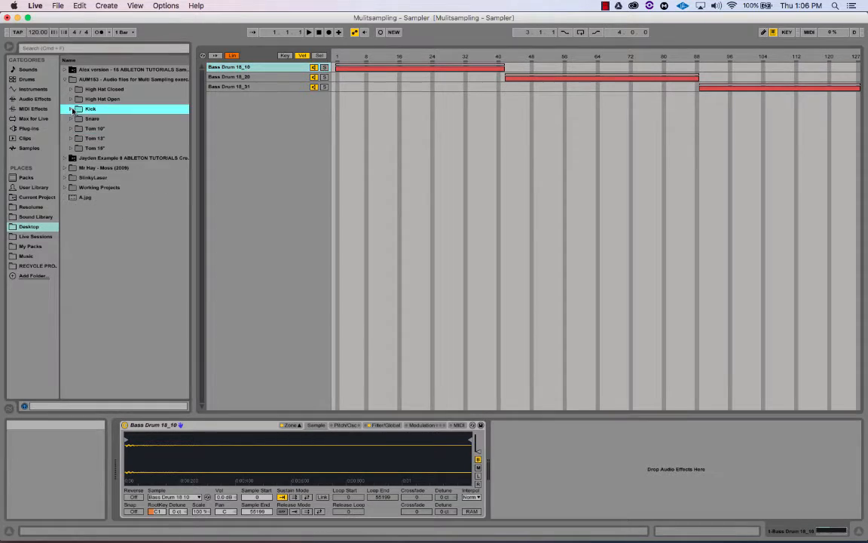
Add the three snare samples SD Br_20, 31 and 45 from the Snare folder as Sampler layers
{"action": "left_click", "coordinate": [285, 55]}
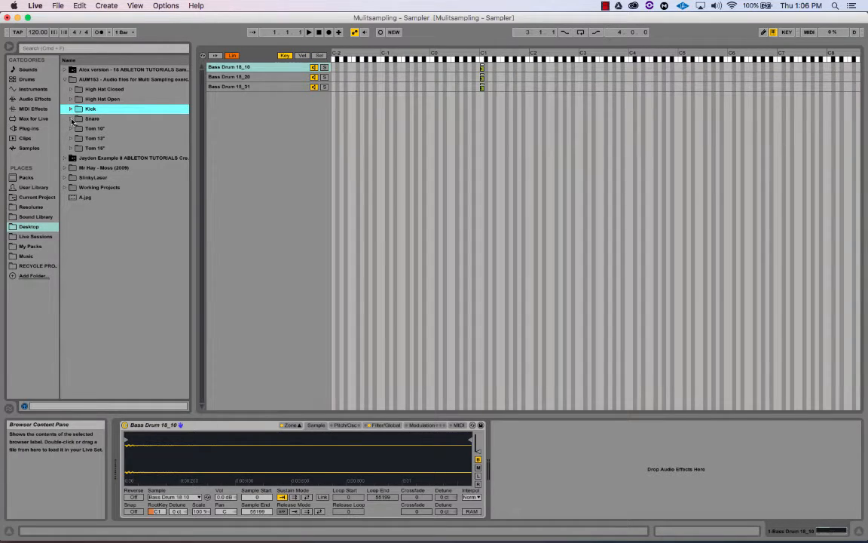
{"action": "left_click", "coordinate": [72, 119]}
{"action": "key", "text": "Down"}
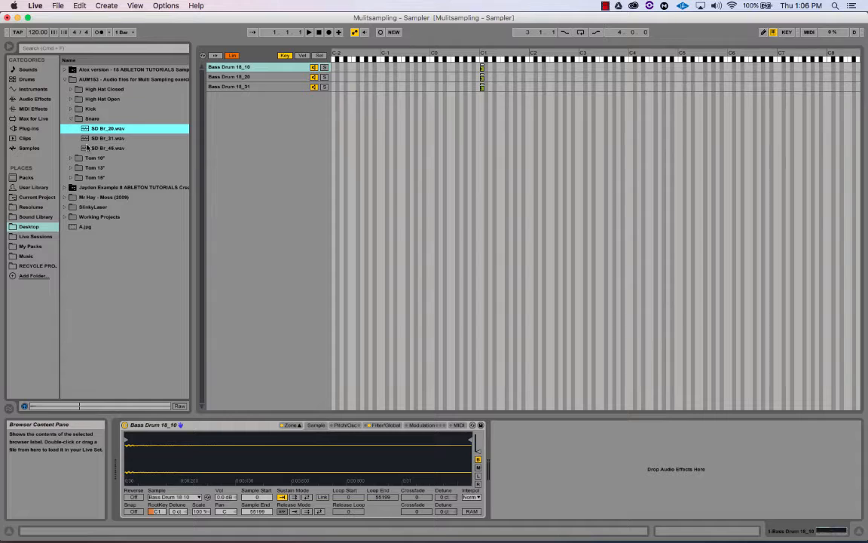
{"action": "left_click", "coordinate": [87, 148], "text": "shift"}
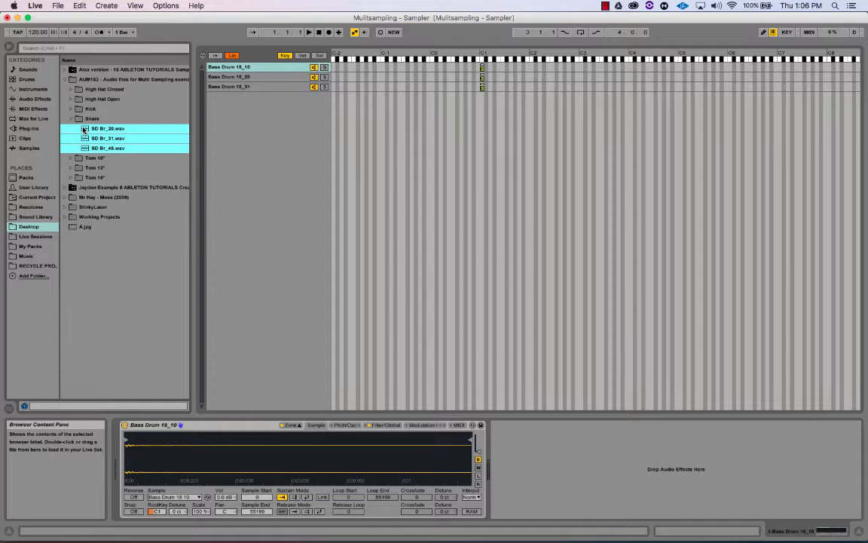
{"action": "left_click_drag", "start_coordinate": [84, 129], "coordinate": [220, 126]}
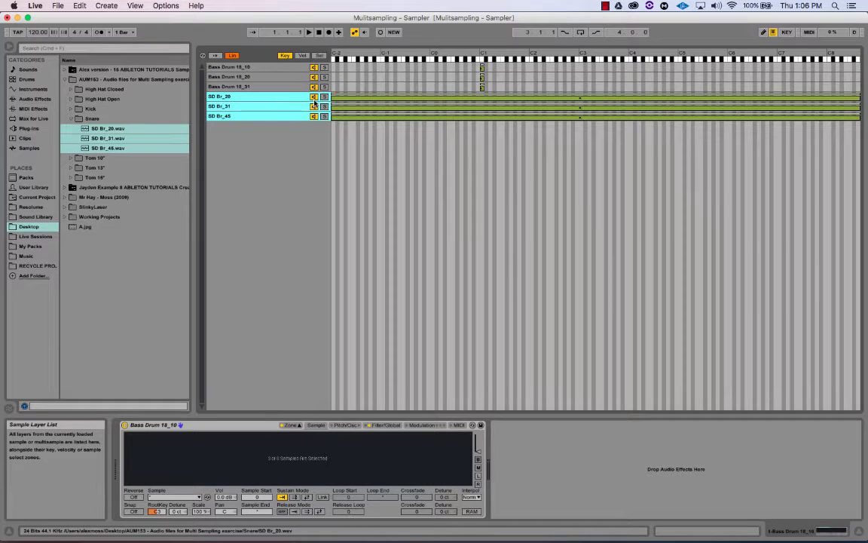
Narrow the snare key zones to one key just above C1, with root key D1
{"action": "left_click_drag", "start_coordinate": [333, 97], "coordinate": [489, 96]}
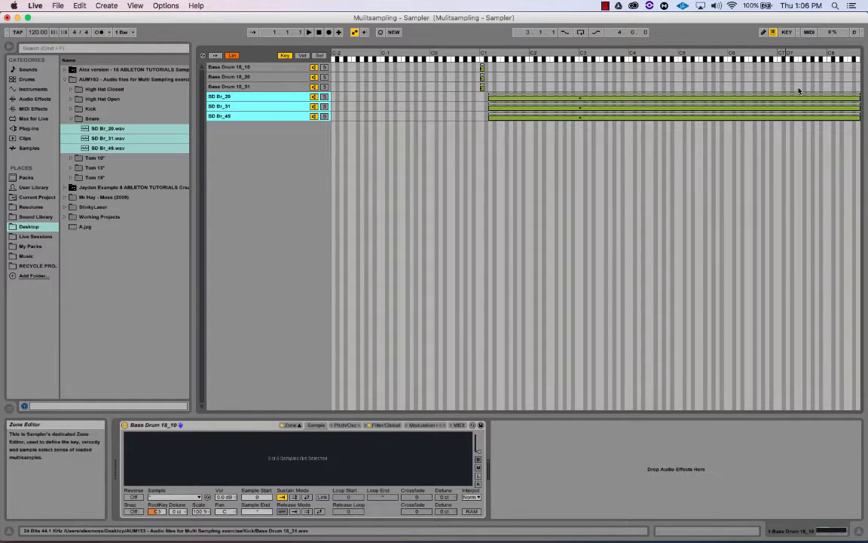
{"action": "left_click_drag", "start_coordinate": [772, 96], "coordinate": [493, 98]}
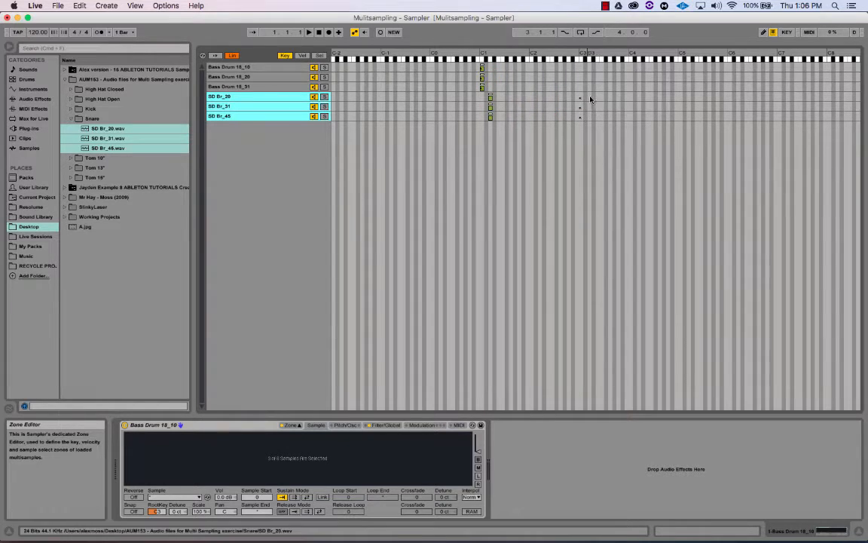
{"action": "left_click", "coordinate": [154, 512]}
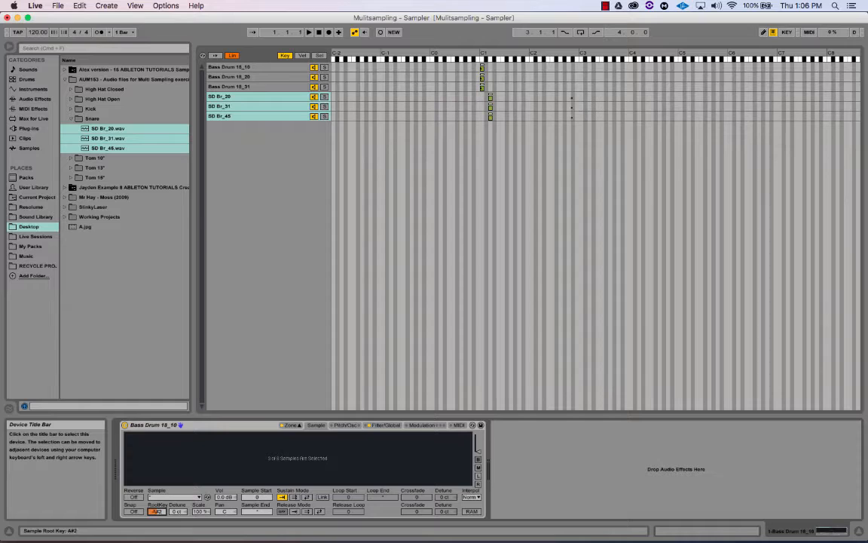
{"action": "left_click_drag", "start_coordinate": [155, 511], "coordinate": [155, 519]}
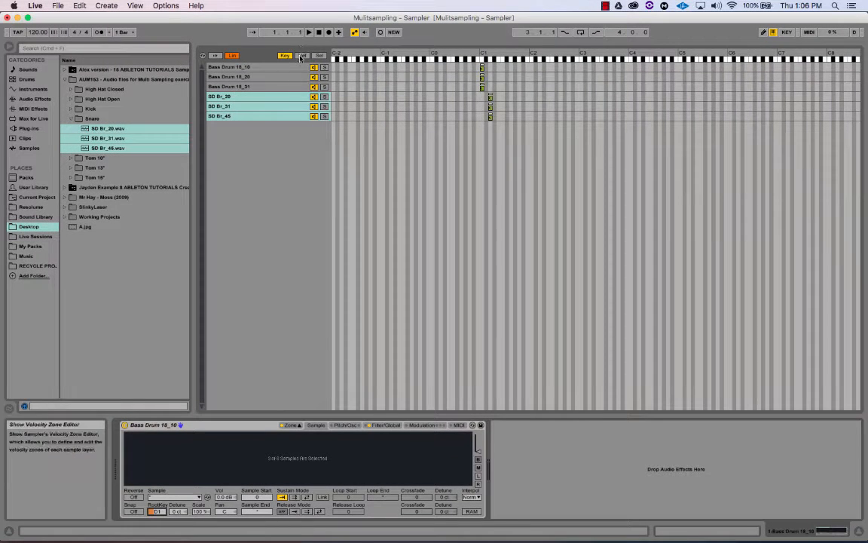
Distribute the three SD Br snare layers' velocity ranges equally into thirds
{"action": "left_click", "coordinate": [301, 56]}
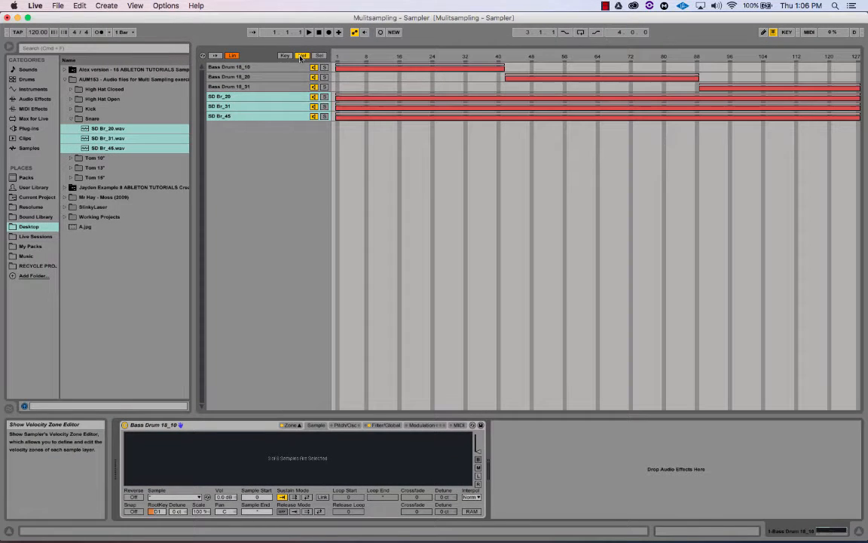
{"action": "left_click", "coordinate": [265, 98]}
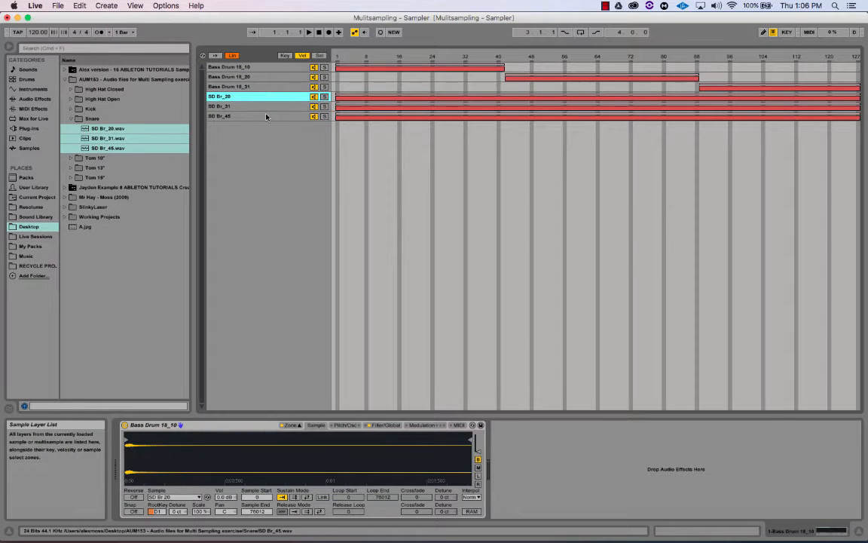
{"action": "left_click", "coordinate": [266, 116], "text": "shift"}
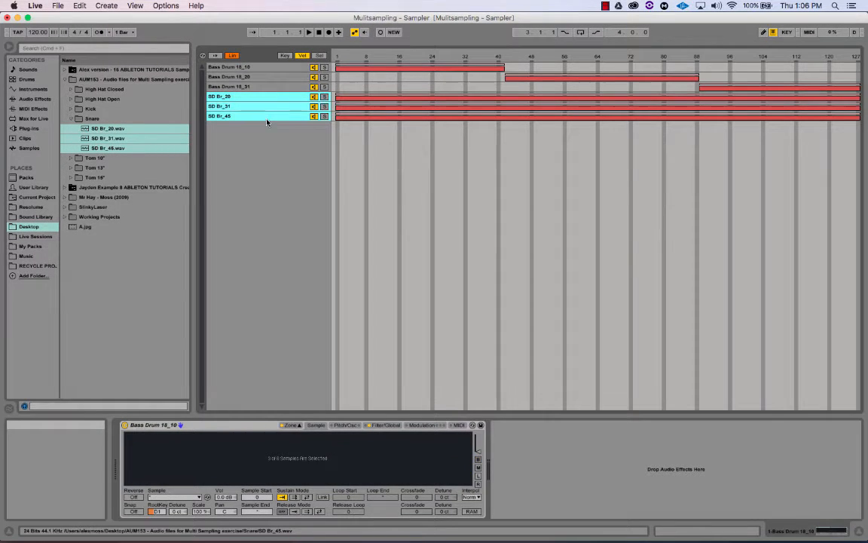
{"action": "right_click", "coordinate": [445, 106]}
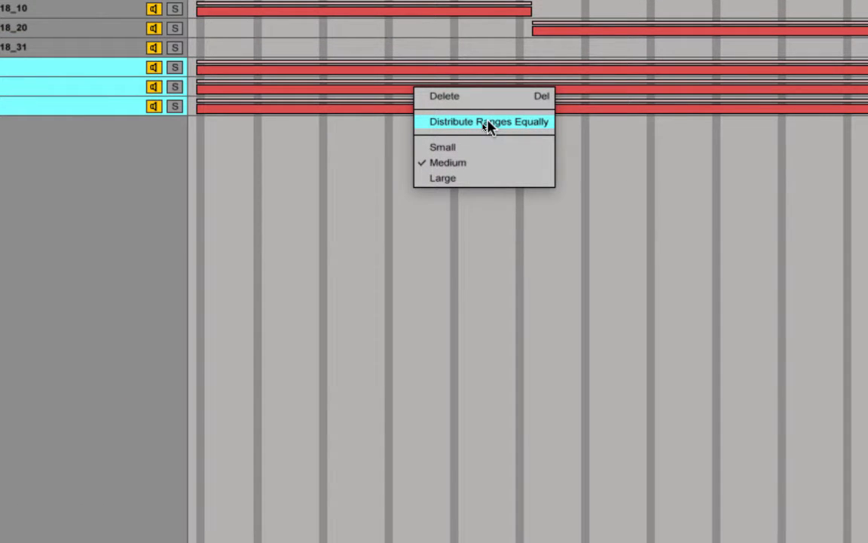
{"action": "left_click", "coordinate": [488, 123]}
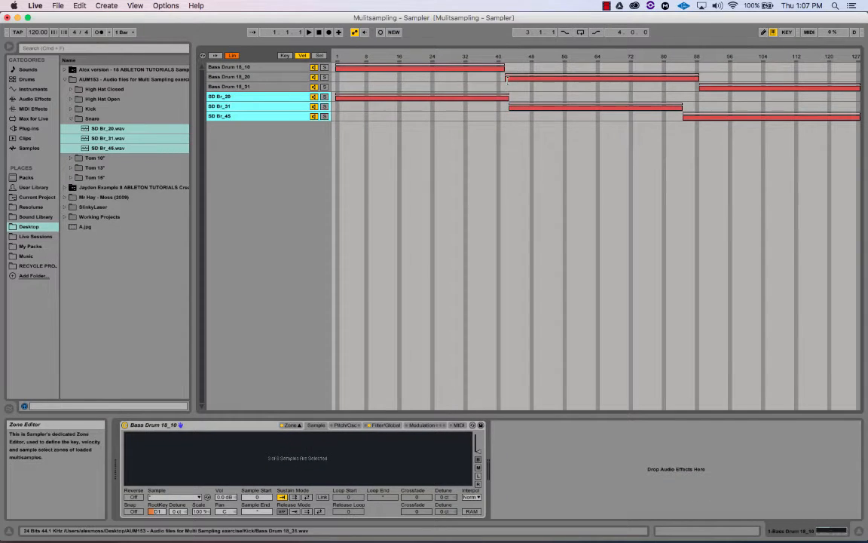
Realign the Bass Drum 18_20 and 18_31 velocity edges to the snare boundaries
{"action": "left_click", "coordinate": [505, 68]}
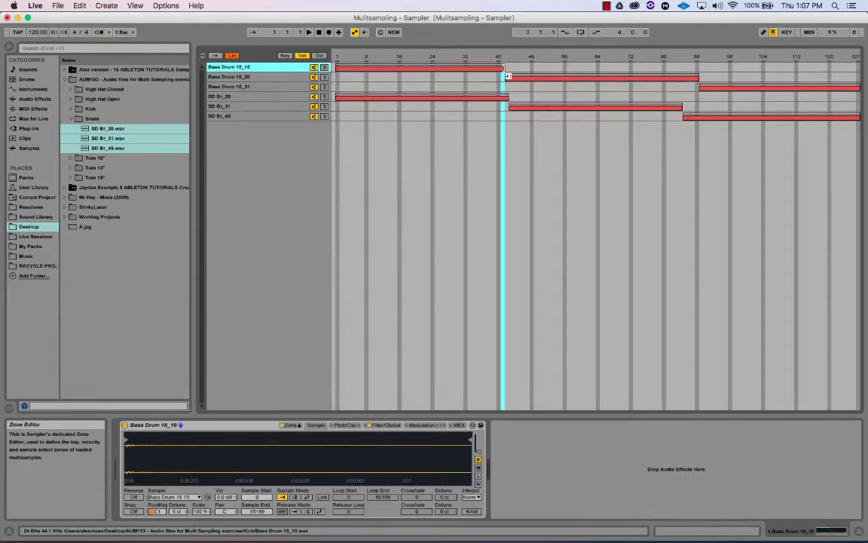
{"action": "left_click", "coordinate": [508, 76]}
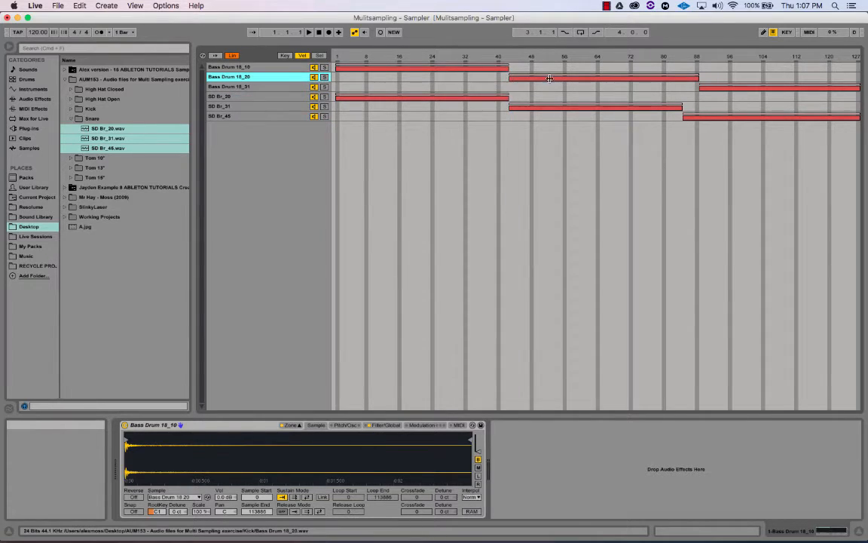
{"action": "left_click_drag", "start_coordinate": [705, 77], "coordinate": [682, 77]}
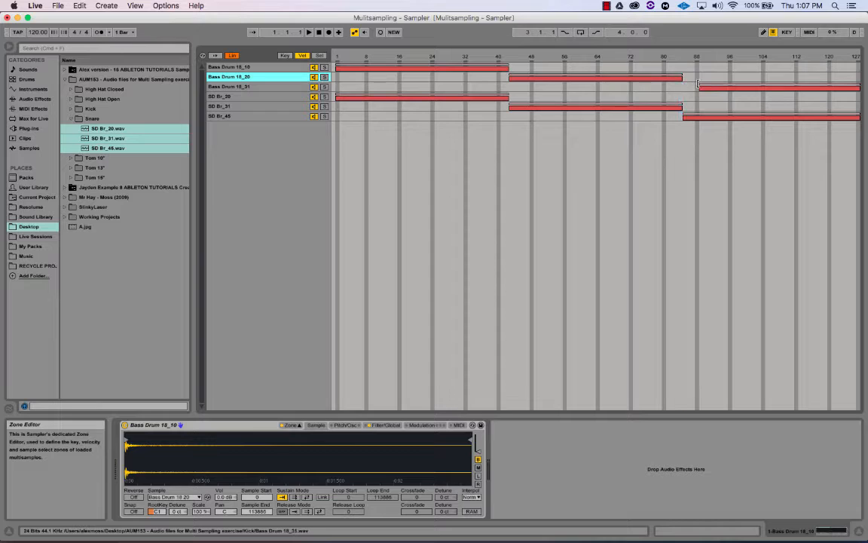
{"action": "left_click", "coordinate": [700, 87]}
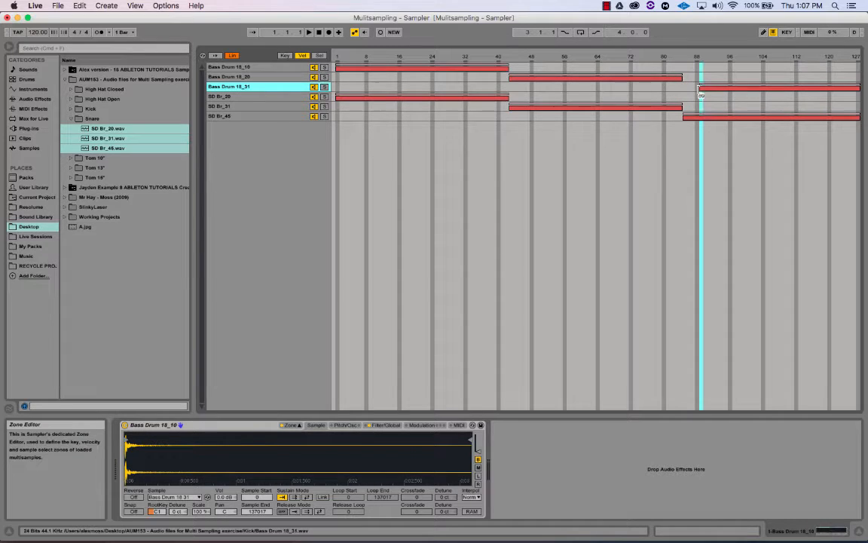
{"action": "left_click_drag", "start_coordinate": [701, 87], "coordinate": [684, 87]}
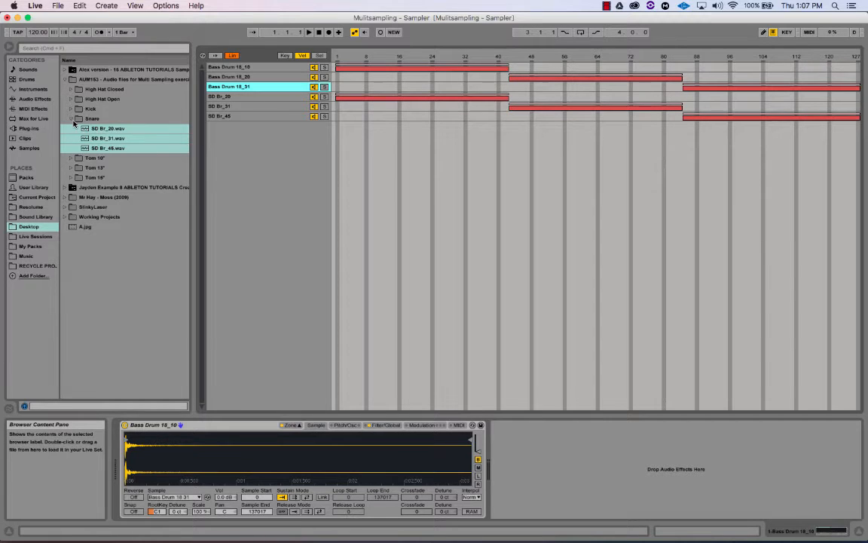
Add the three closed hi-hat samples from High Hat Closed as Sampler layers
{"action": "left_click", "coordinate": [71, 120]}
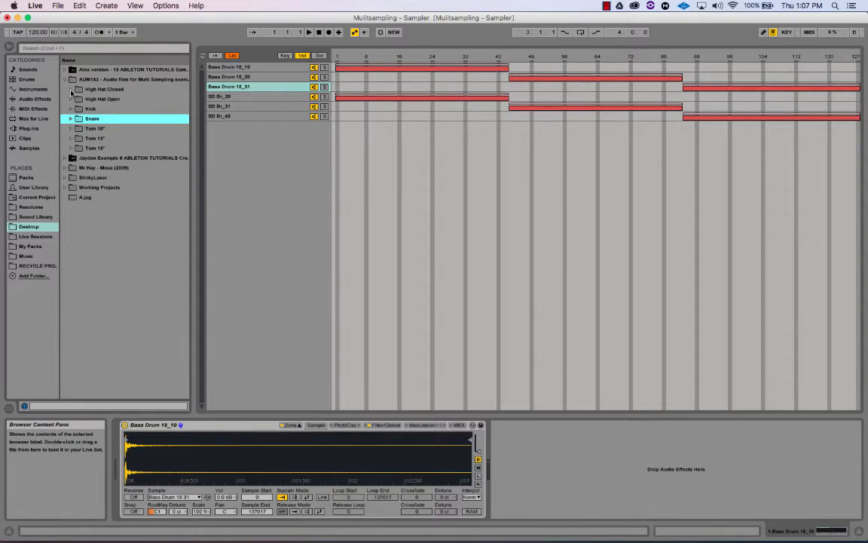
{"action": "left_click", "coordinate": [71, 89]}
{"action": "left_click", "coordinate": [105, 100]}
{"action": "left_click", "coordinate": [103, 119], "text": "shift"}
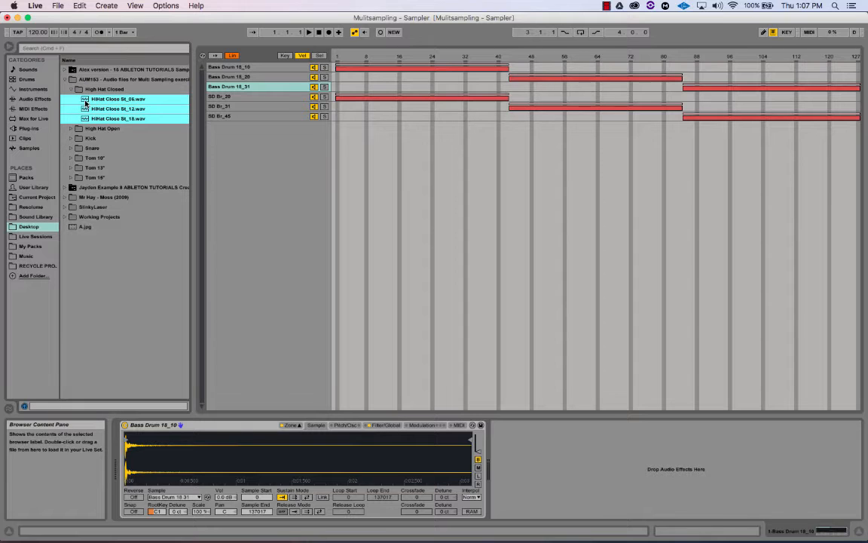
{"action": "left_click_drag", "start_coordinate": [102, 119], "coordinate": [209, 146]}
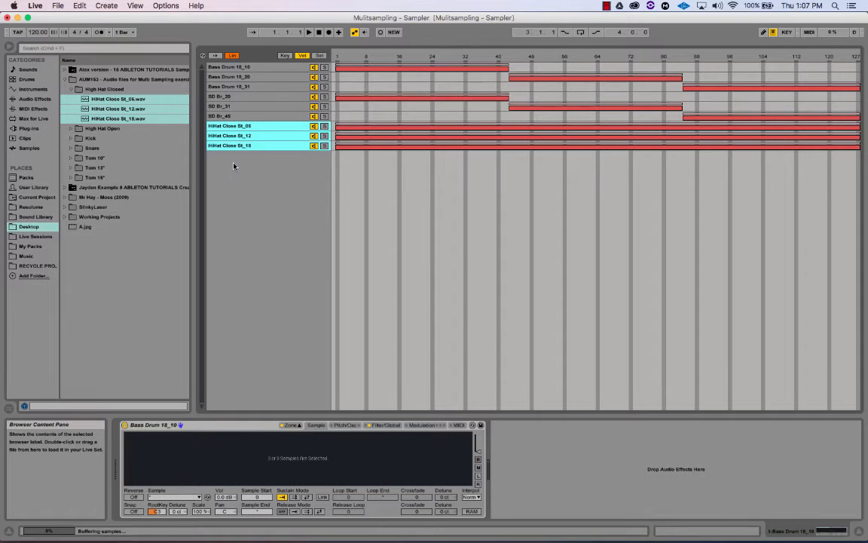
Shrink the hi-hat key zones to the single key E1 and adjust their root key
{"action": "left_click", "coordinate": [285, 57]}
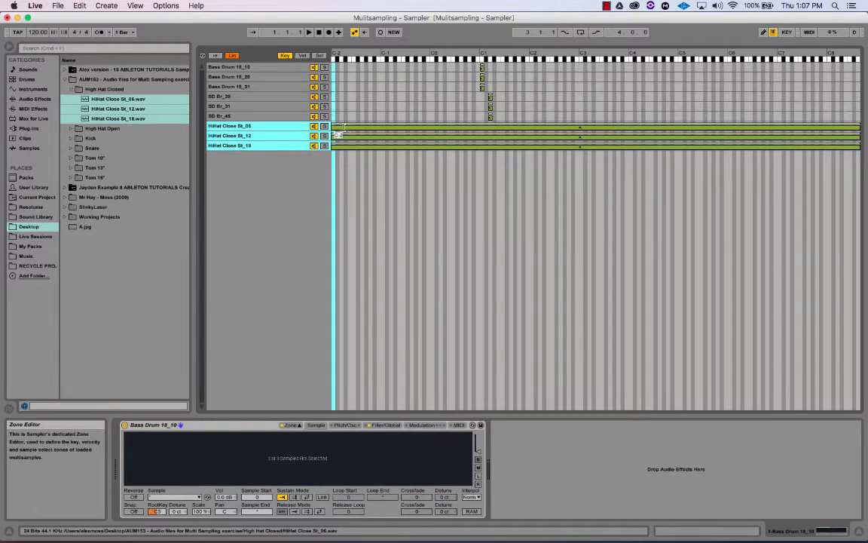
{"action": "left_click_drag", "start_coordinate": [497, 135], "coordinate": [499, 135]}
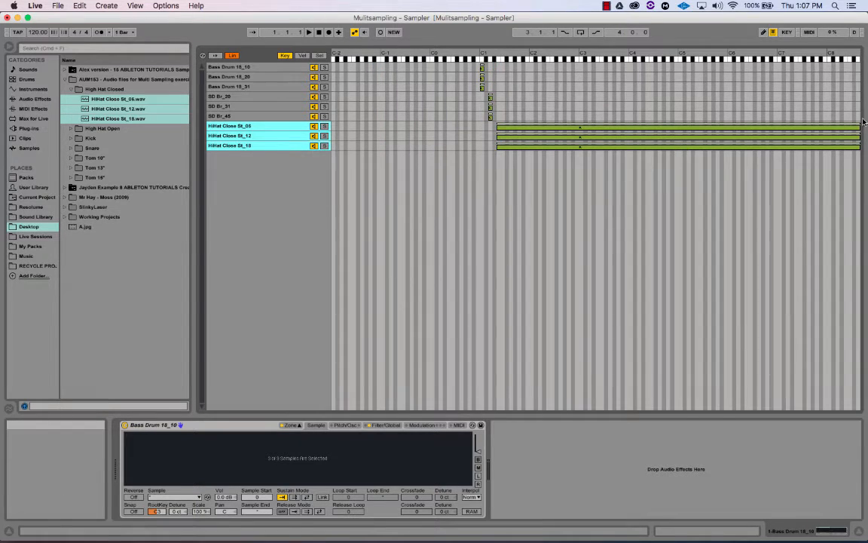
{"action": "left_click_drag", "start_coordinate": [859, 136], "coordinate": [499, 134]}
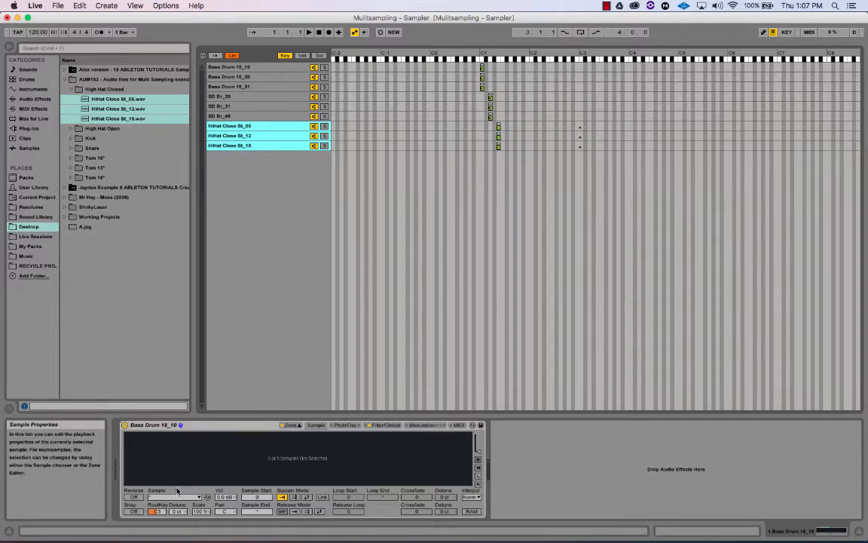
{"action": "left_click", "coordinate": [156, 511]}
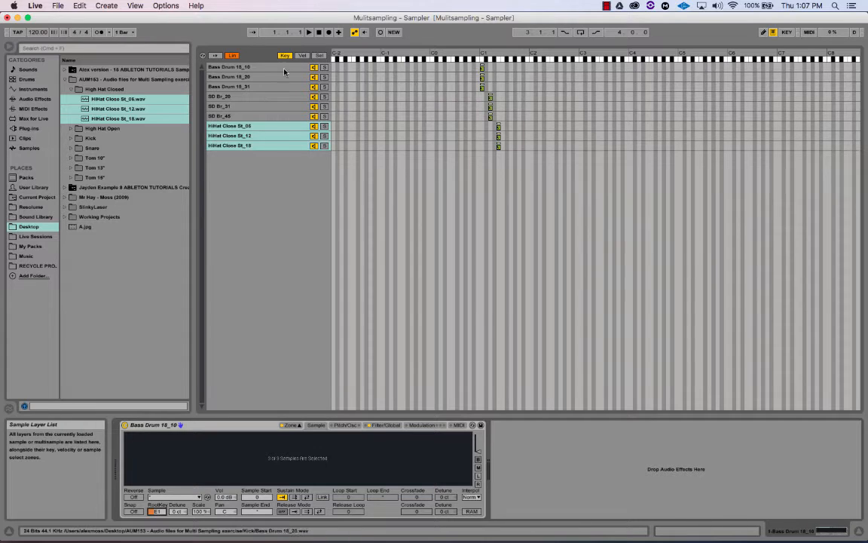
{"action": "left_click", "coordinate": [301, 56]}
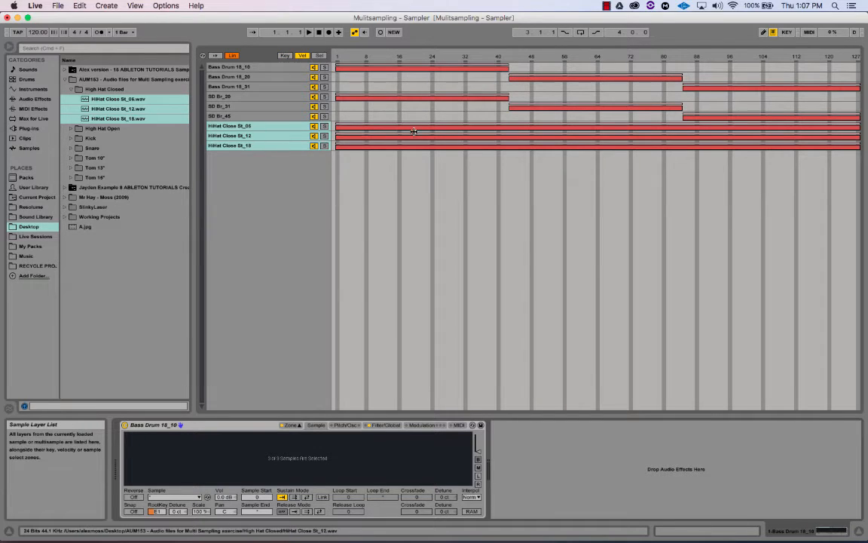
Distribute the hi-hat velocity ranges equally into thirds and collapse the High Hat Closed folder
{"action": "right_click", "coordinate": [458, 135]}
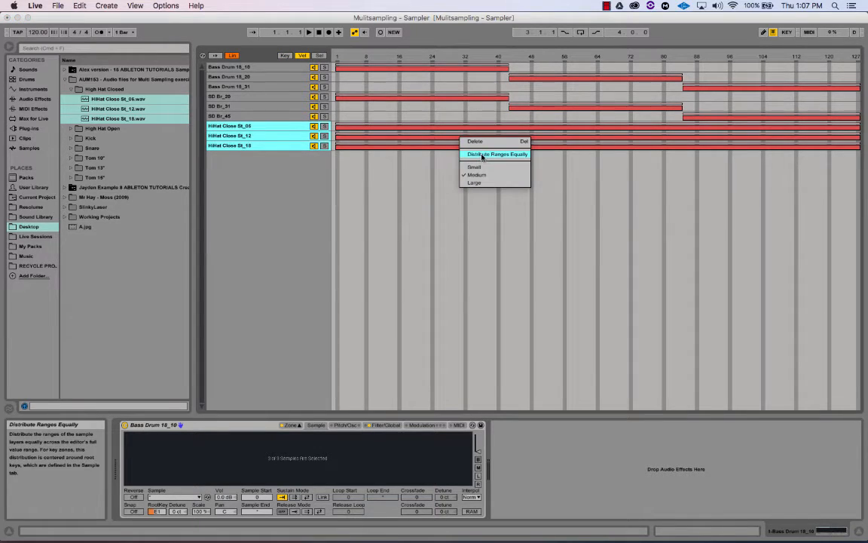
{"action": "left_click", "coordinate": [483, 155]}
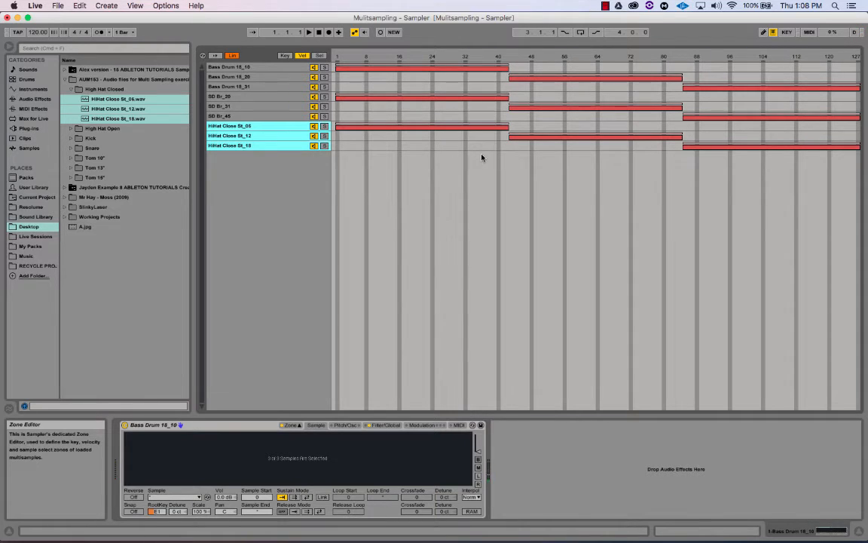
{"action": "left_click", "coordinate": [72, 90]}
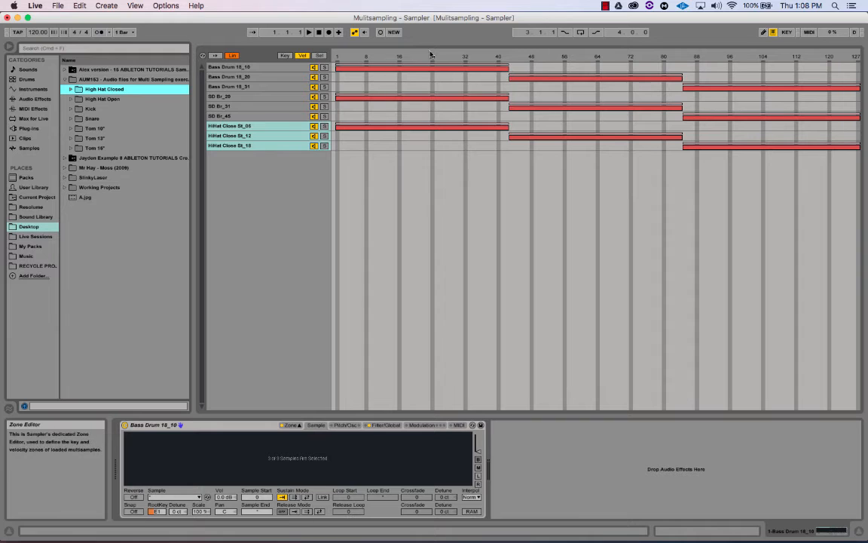
{"action": "left_click", "coordinate": [284, 56]}
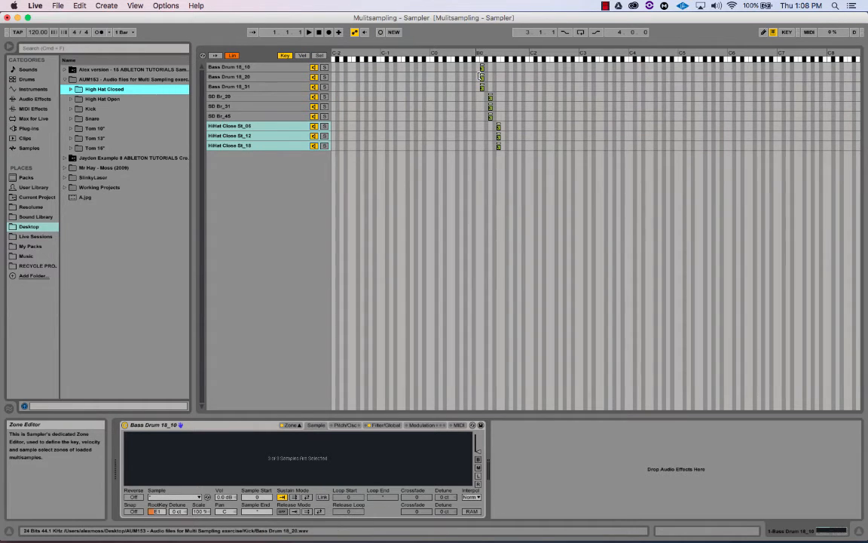
{"action": "left_click", "coordinate": [303, 56]}
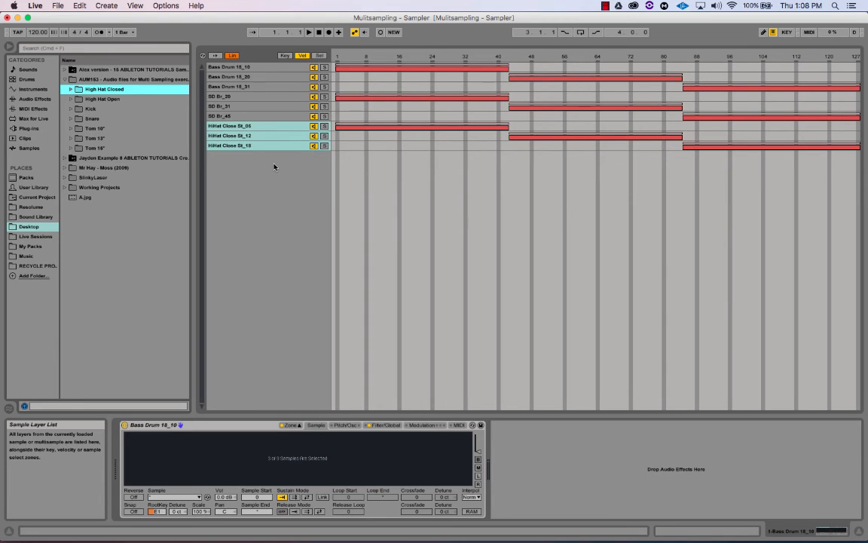
{"action": "left_click", "coordinate": [235, 66]}
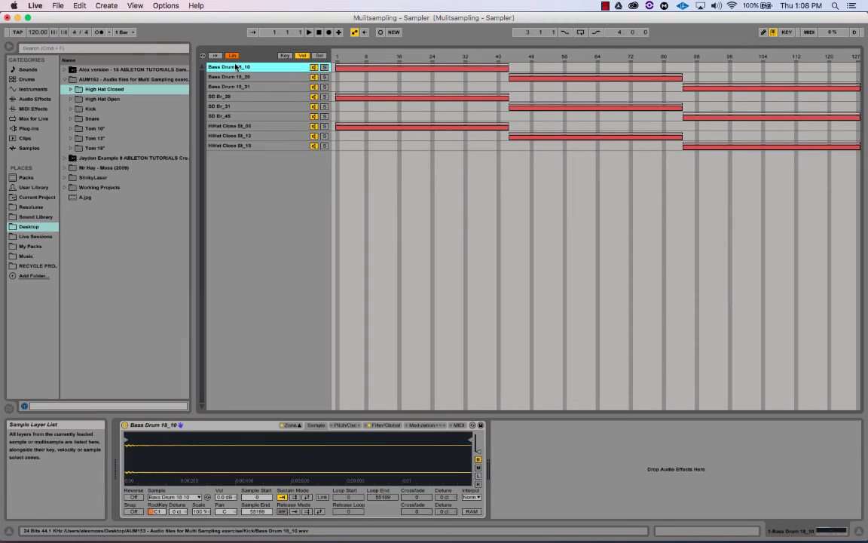